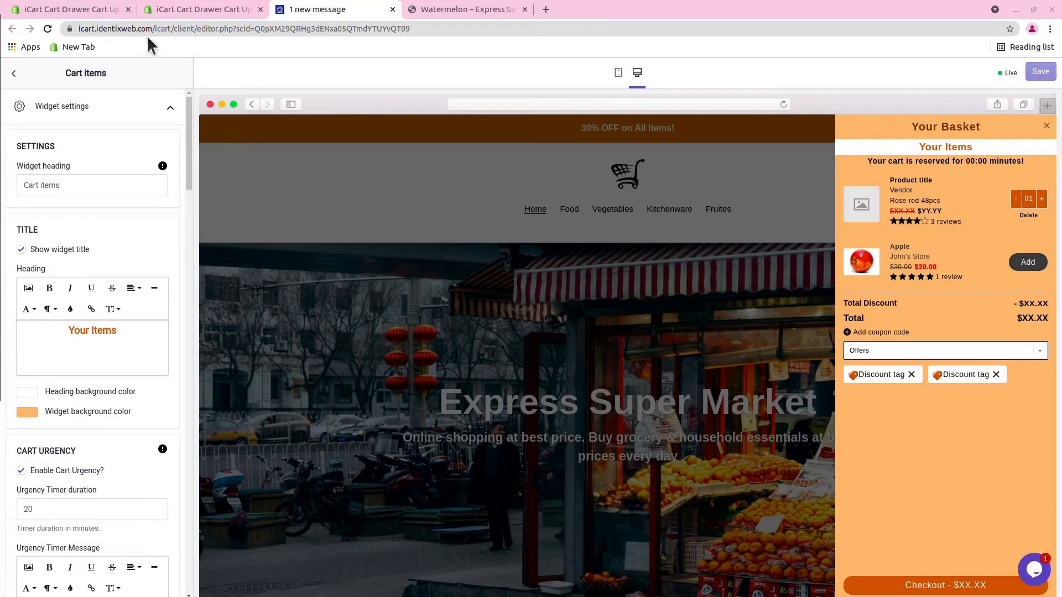
# View the iCart Cart Drawer Cart Upsell listing in the Shopify App Store and return to the cart editor.
pyautogui.click(181, 9)
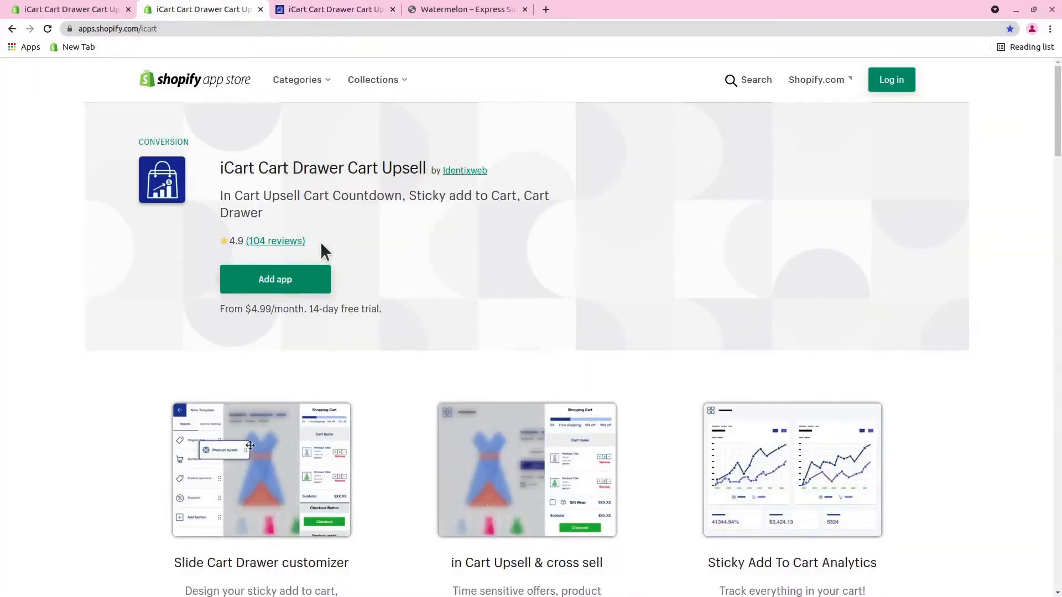
pyautogui.click(323, 6)
# Open the product upsell in the Other Upsell section of the cart items widget and set its upsell type to Checkbox upsell.
pyautogui.moveTo(187, 133); pyautogui.dragTo(165, 440)
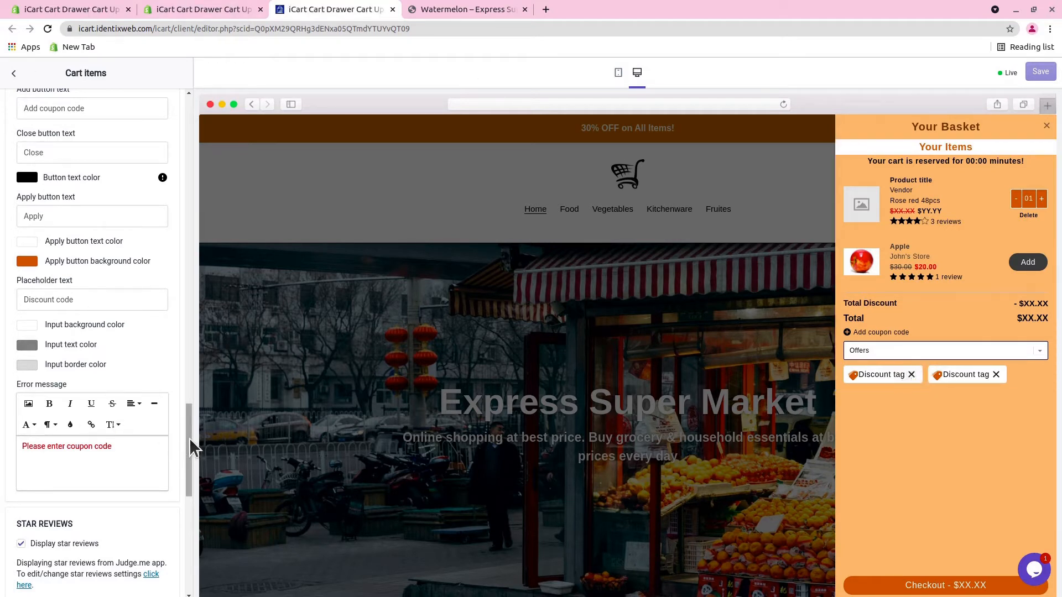
pyautogui.moveTo(189, 439); pyautogui.dragTo(180, 546)
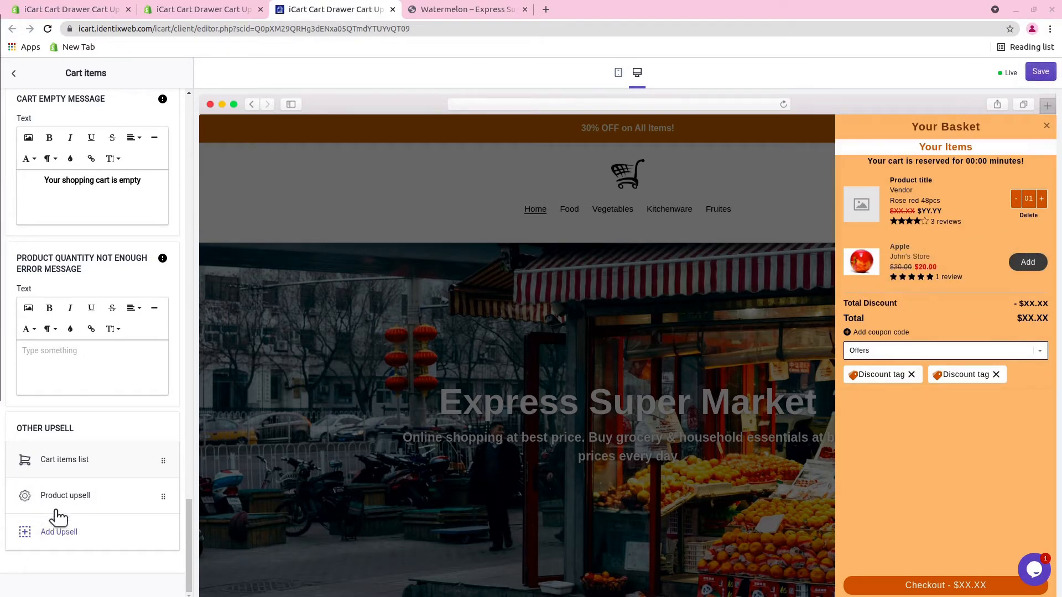
pyautogui.click(86, 501)
pyautogui.scroll(-1, 86, 499)
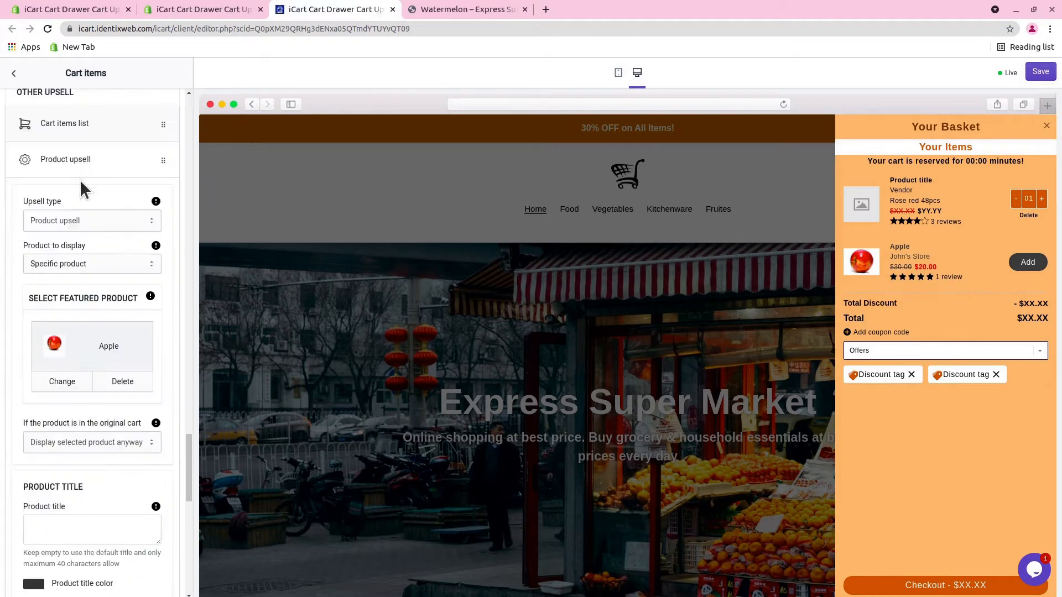
pyautogui.click(74, 218)
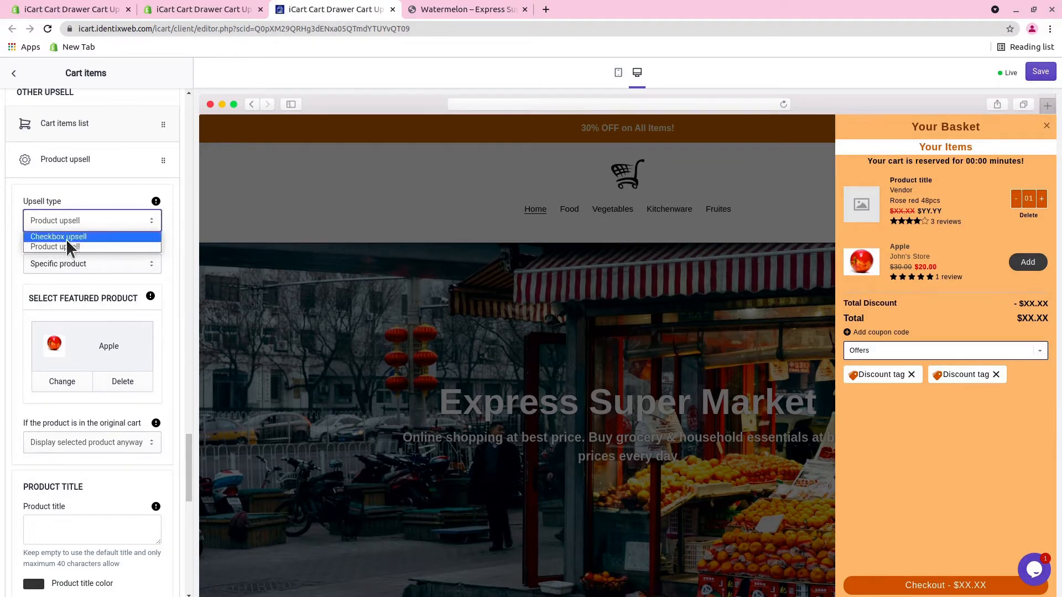
pyautogui.click(82, 236)
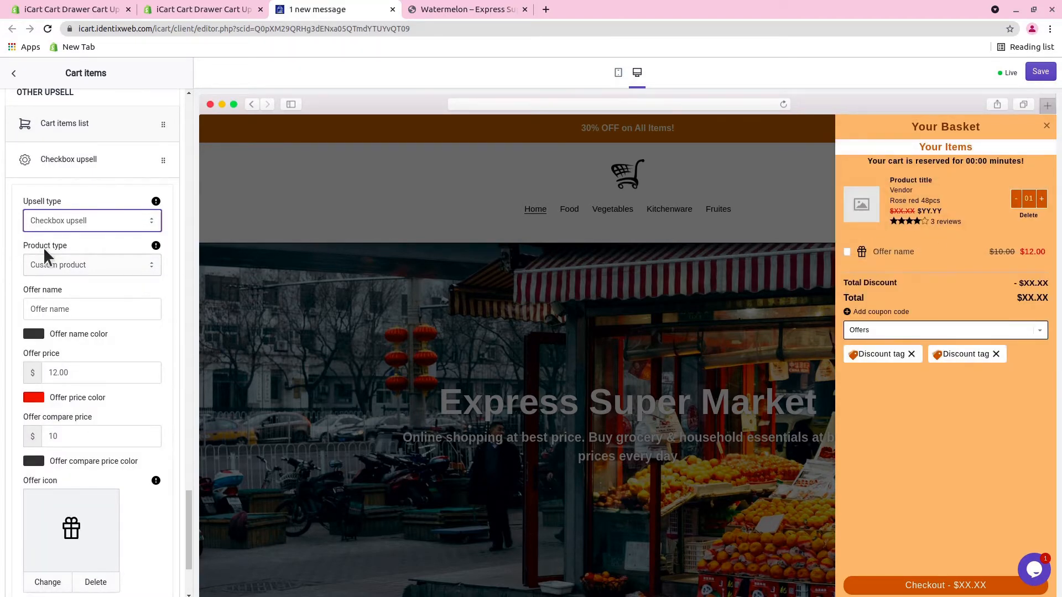
# Keep Custom product as the checkbox upsell's product type and examine its offer name, price, compare price and icon settings.
pyautogui.click(55, 260)
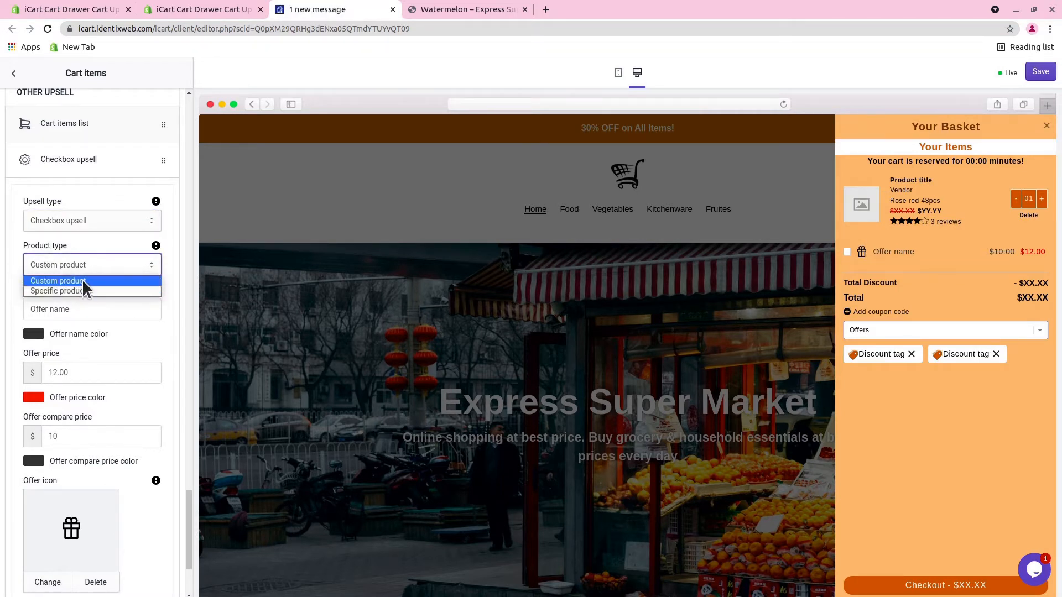
pyautogui.click(82, 281)
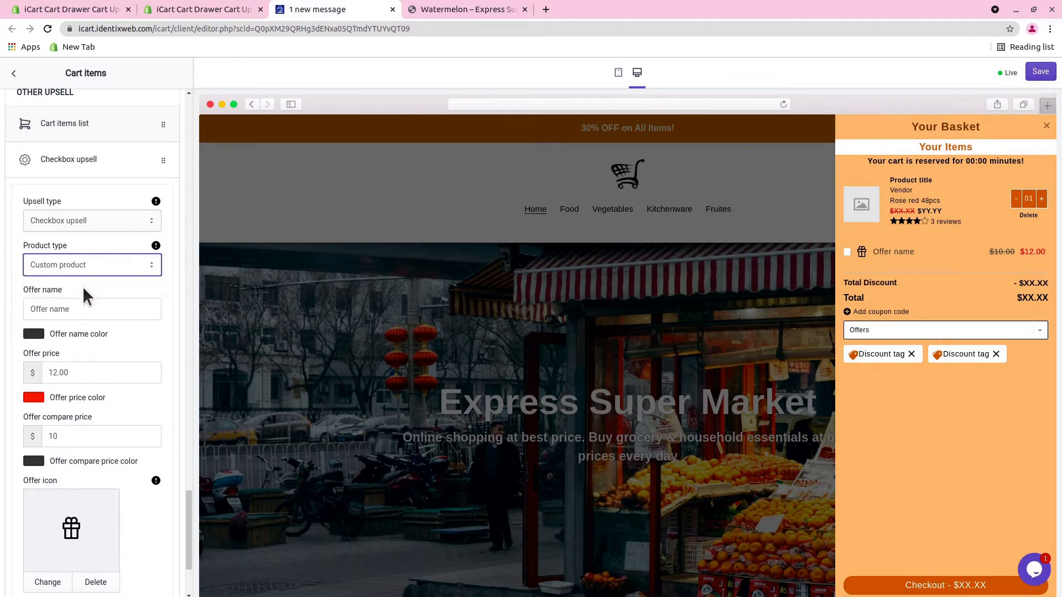
pyautogui.scroll(-1, 82, 287)
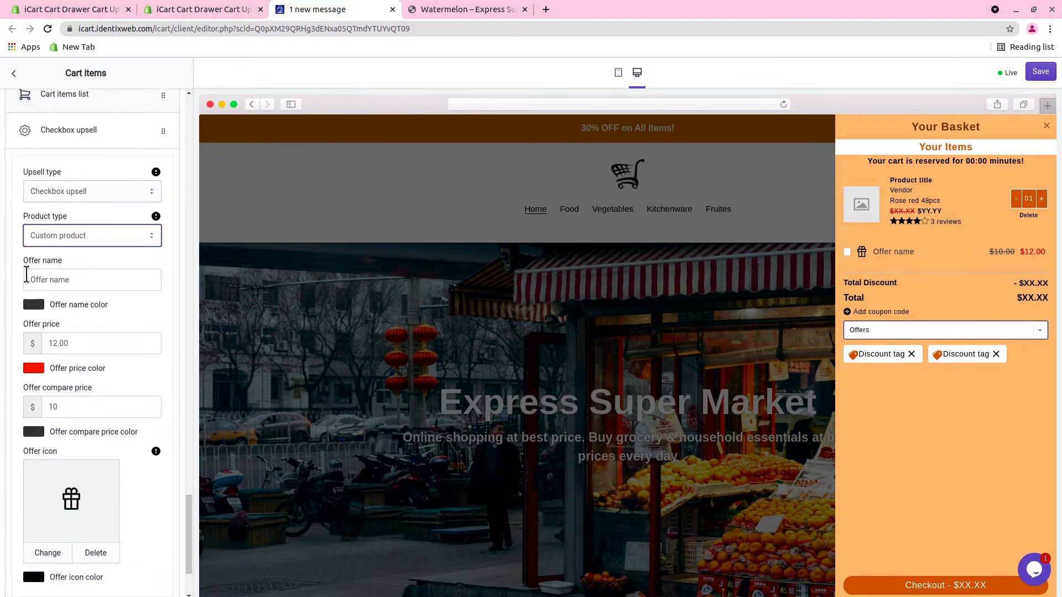
pyautogui.click(85, 280)
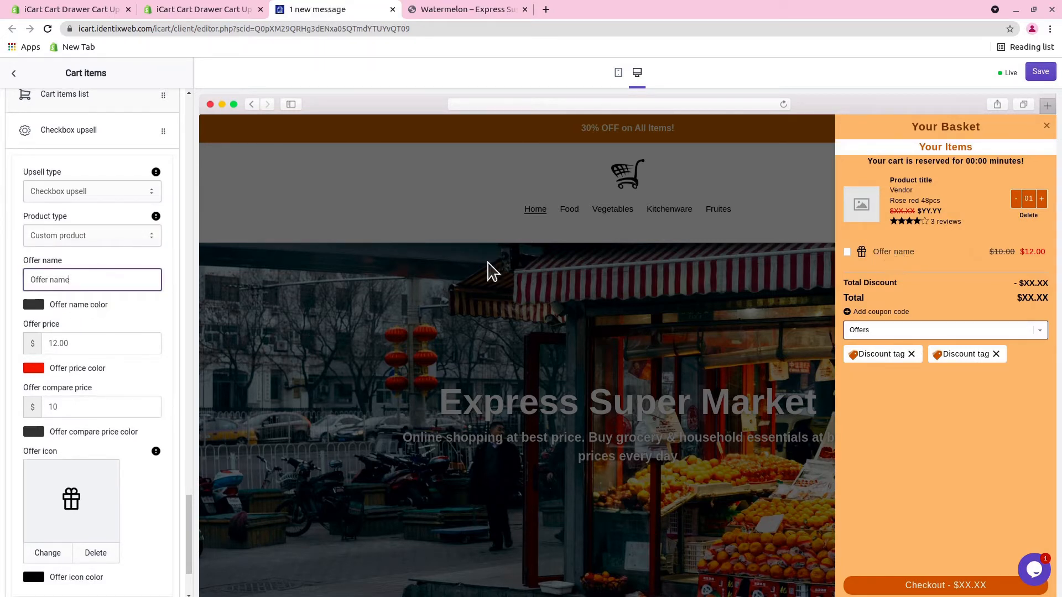
pyautogui.scroll(-2, 52, 304)
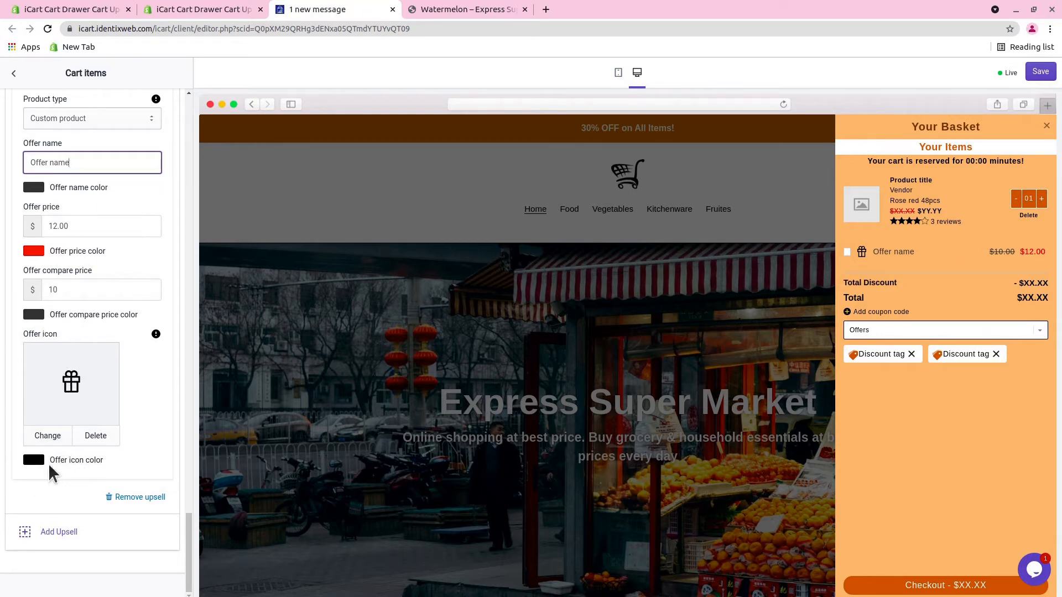
pyautogui.scroll(3, 105, 229)
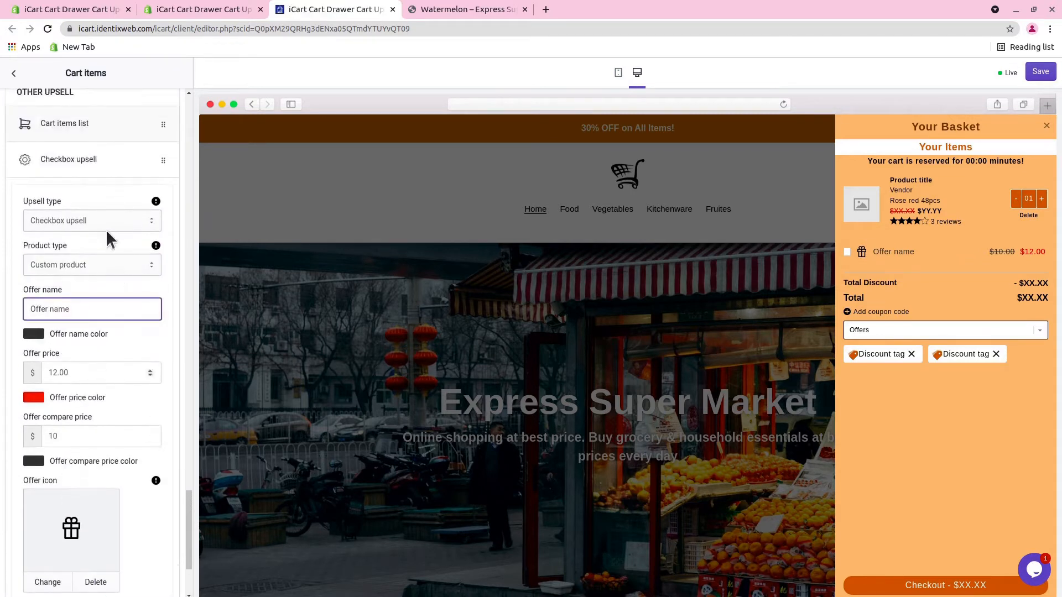
# Set the checkbox upsell's product type to Specific product and review its featured product, title, price and discount settings.
pyautogui.click(80, 262)
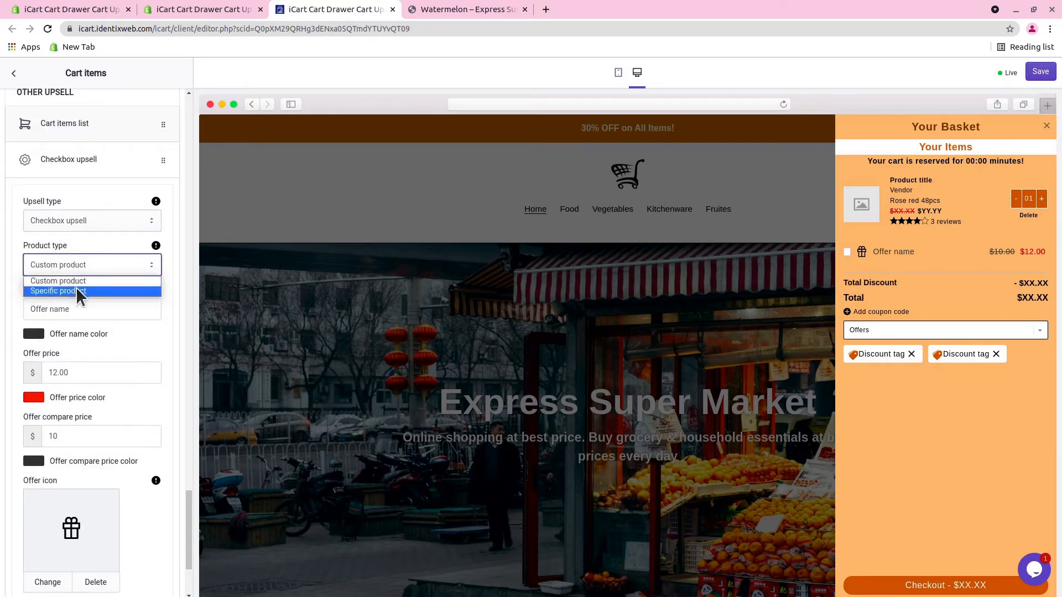
pyautogui.click(76, 288)
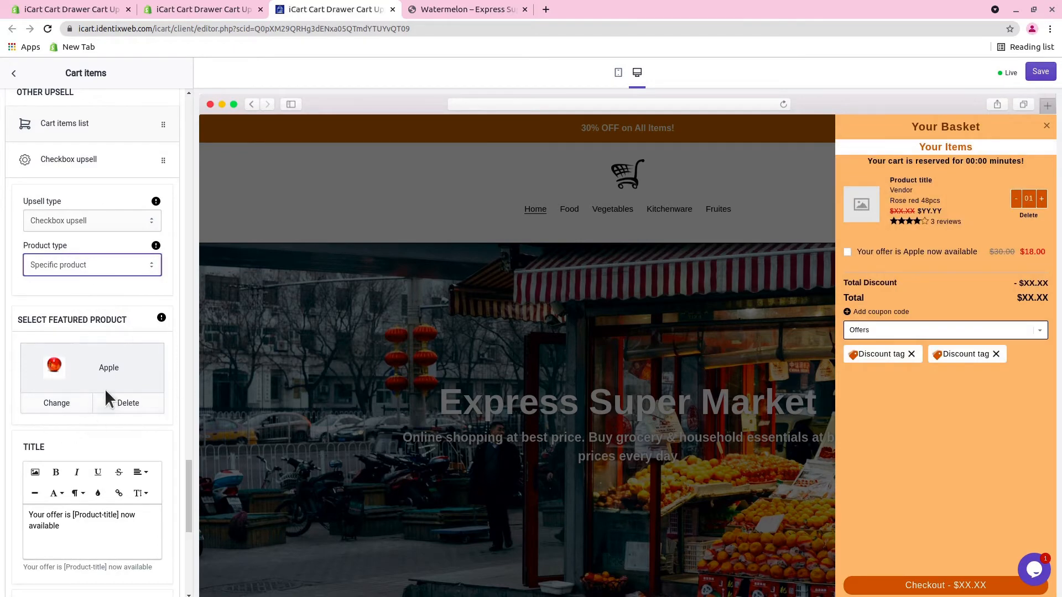
pyautogui.scroll(-1, 108, 372)
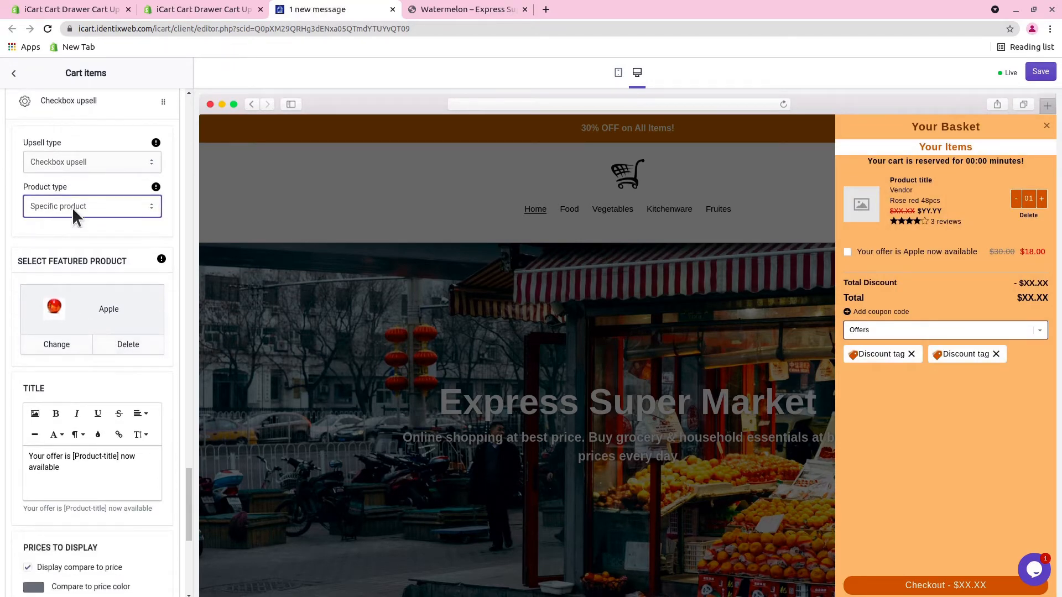
pyautogui.scroll(-5, 67, 380)
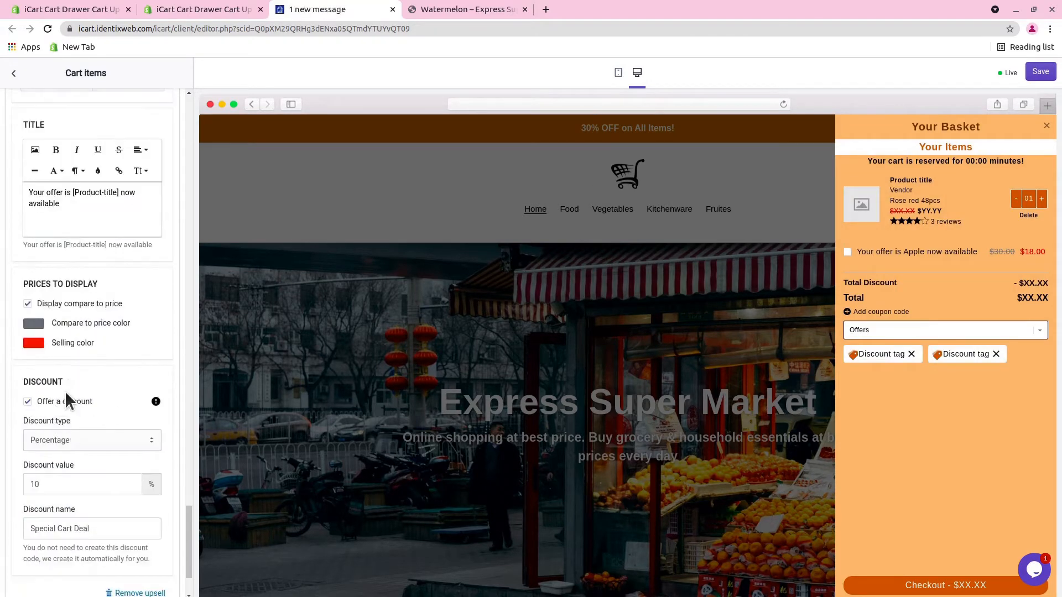
pyautogui.scroll(4, 91, 419)
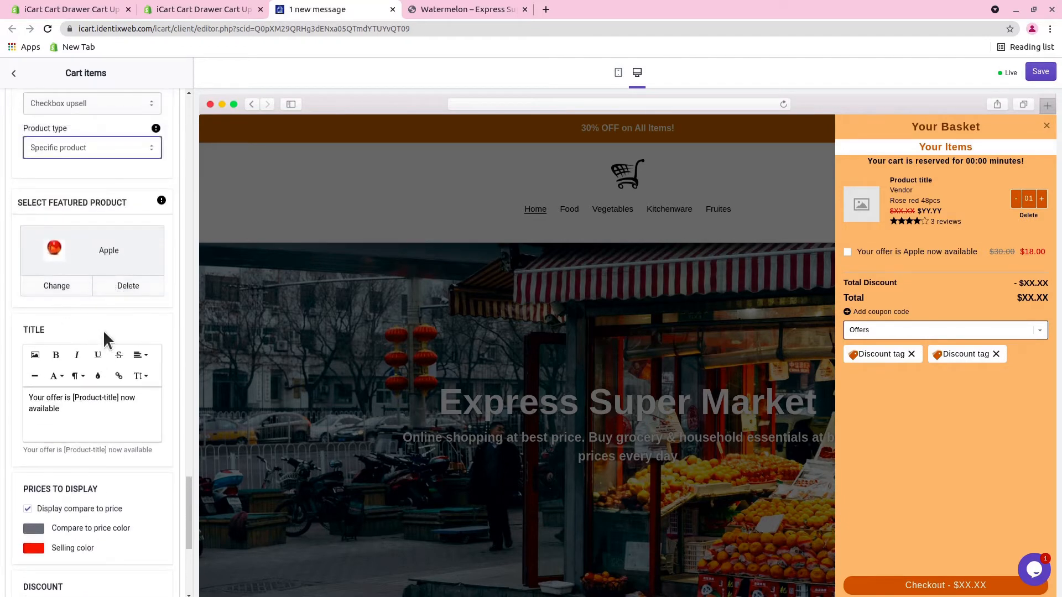
pyautogui.scroll(-2, 103, 331)
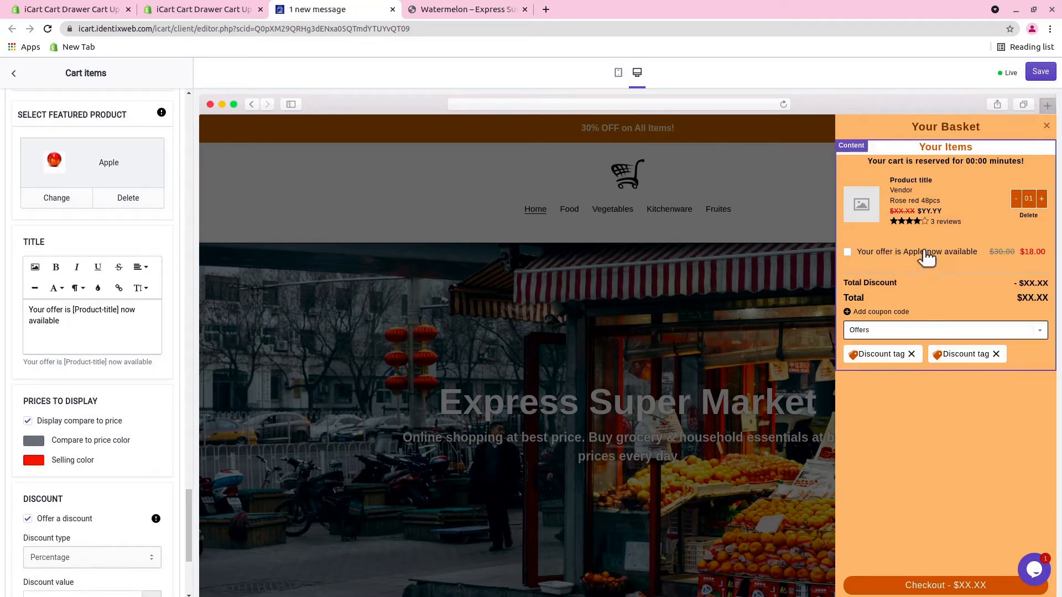
pyautogui.scroll(-3, 67, 348)
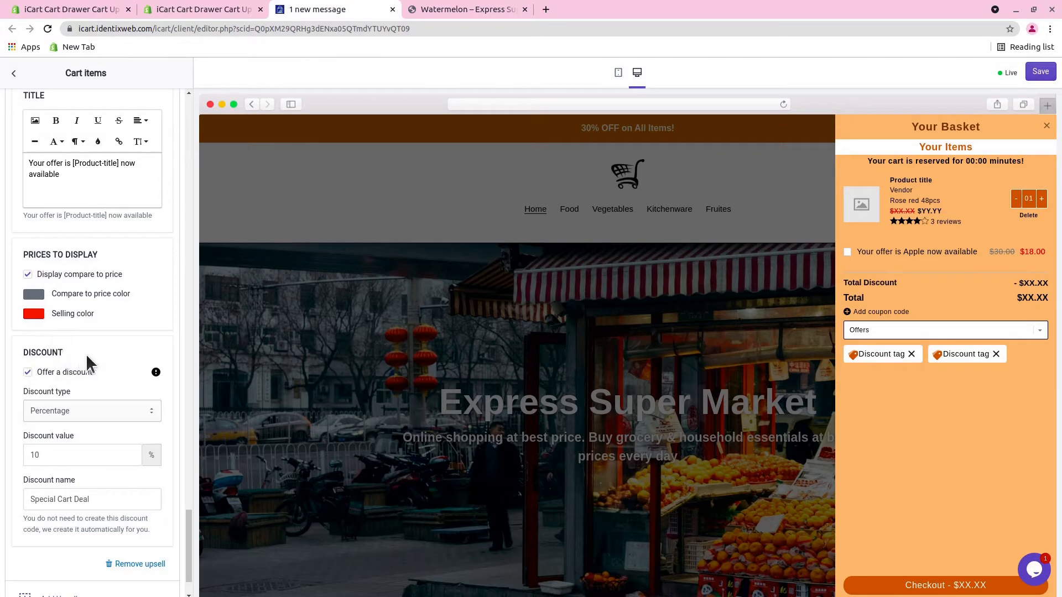
pyautogui.scroll(4, 99, 327)
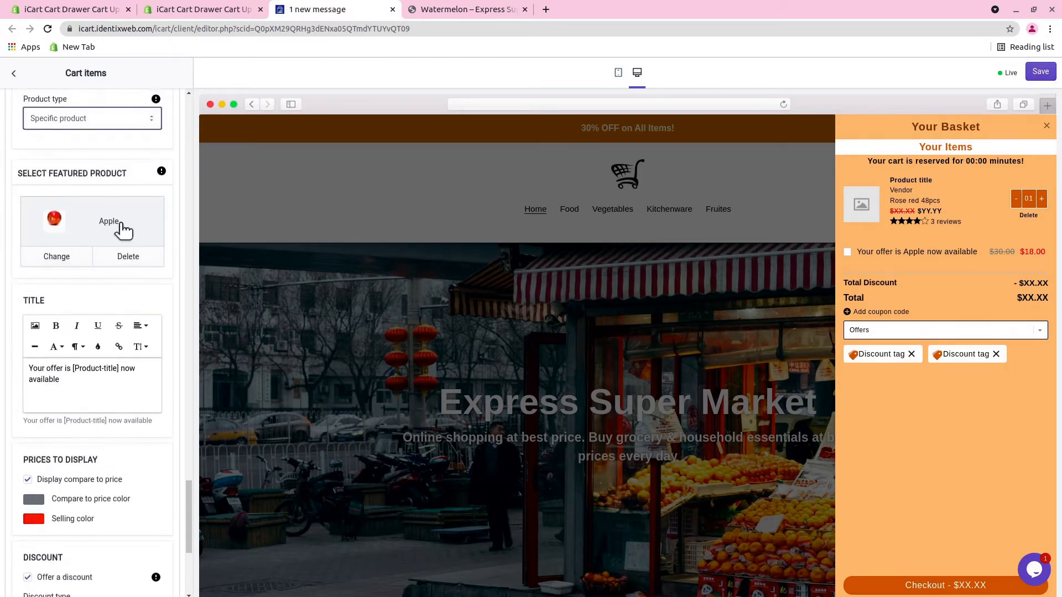
pyautogui.scroll(-2, 72, 315)
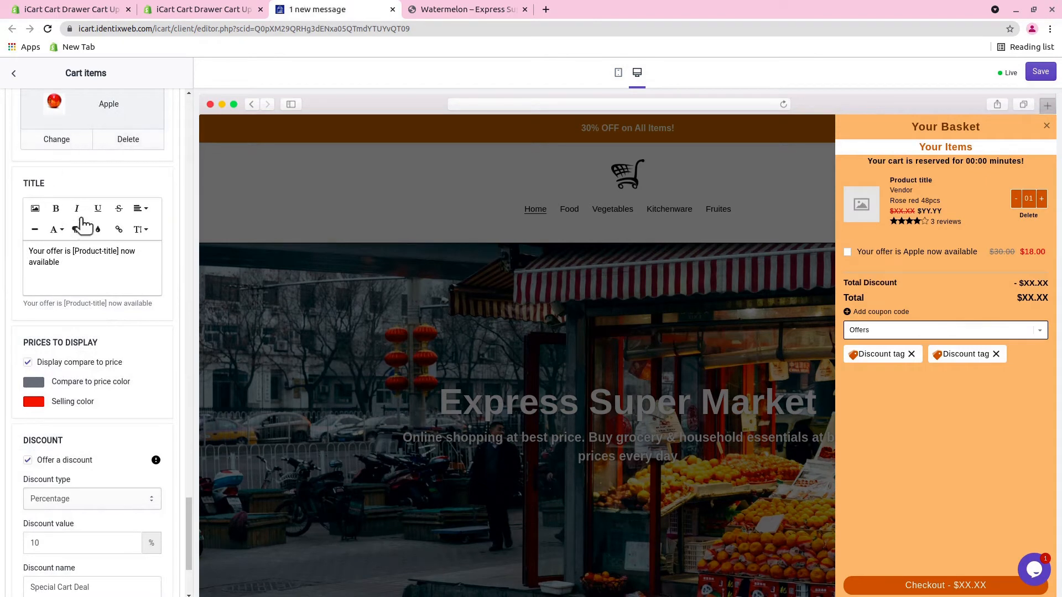
# Try Free shipping and Percentage as the checkbox upsell's discount type, and finish on Fixed amount.
pyautogui.scroll(-3, 37, 427)
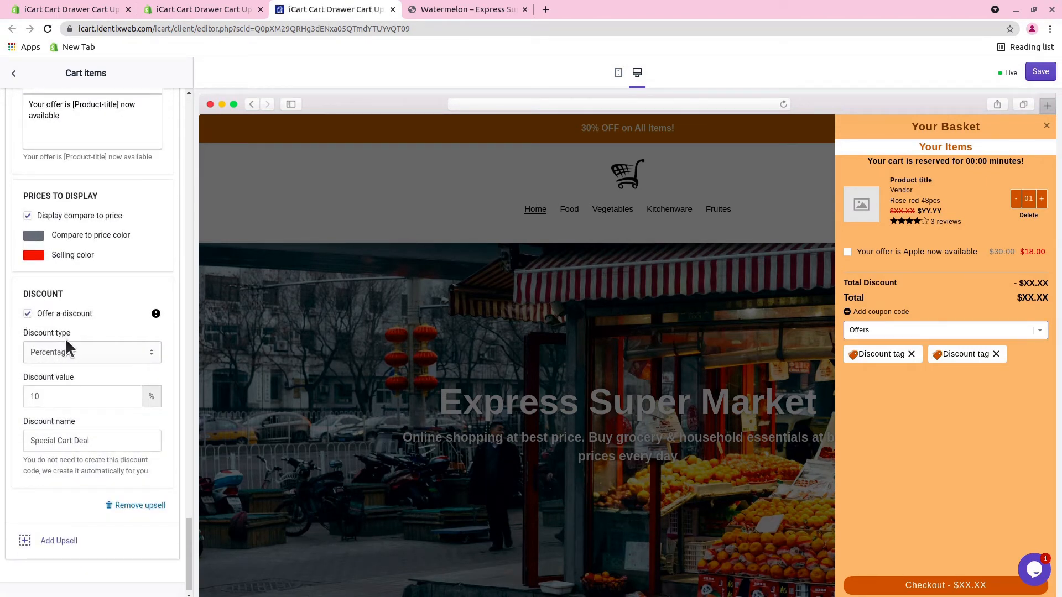
pyautogui.click(88, 346)
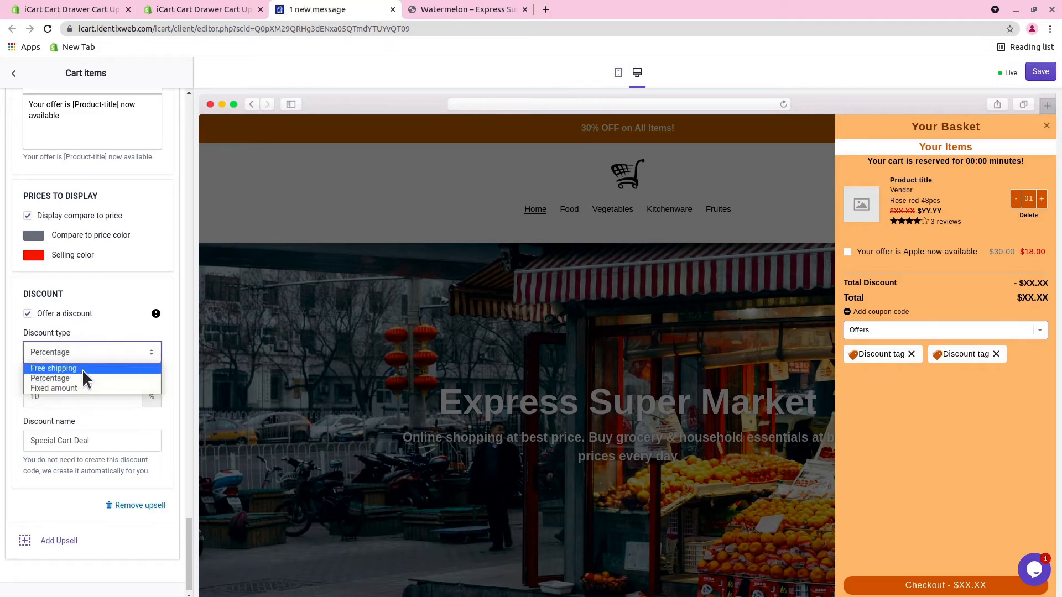
pyautogui.click(79, 370)
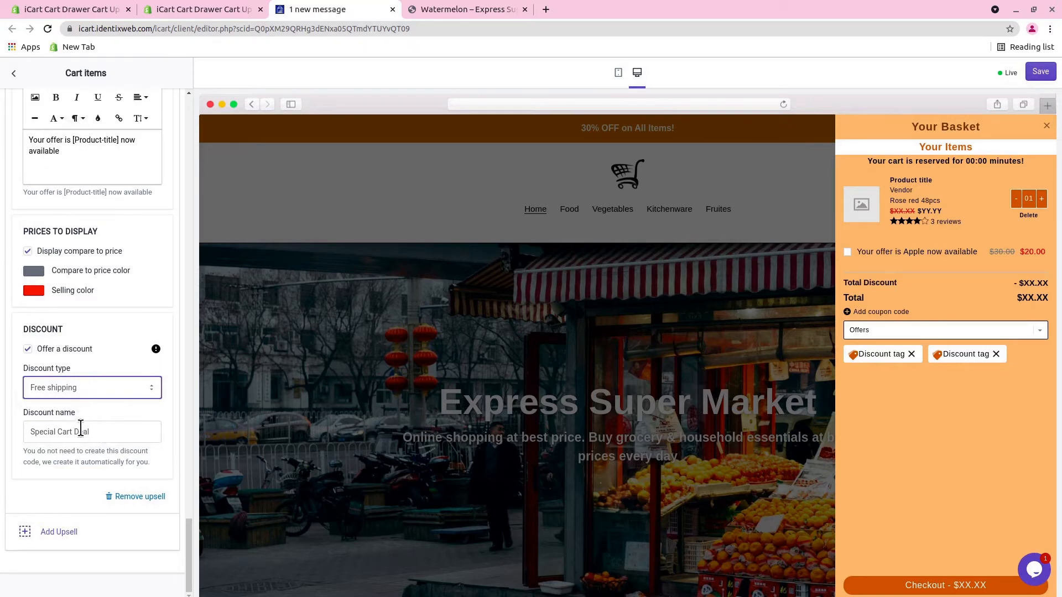
pyautogui.click(92, 388)
pyautogui.click(69, 413)
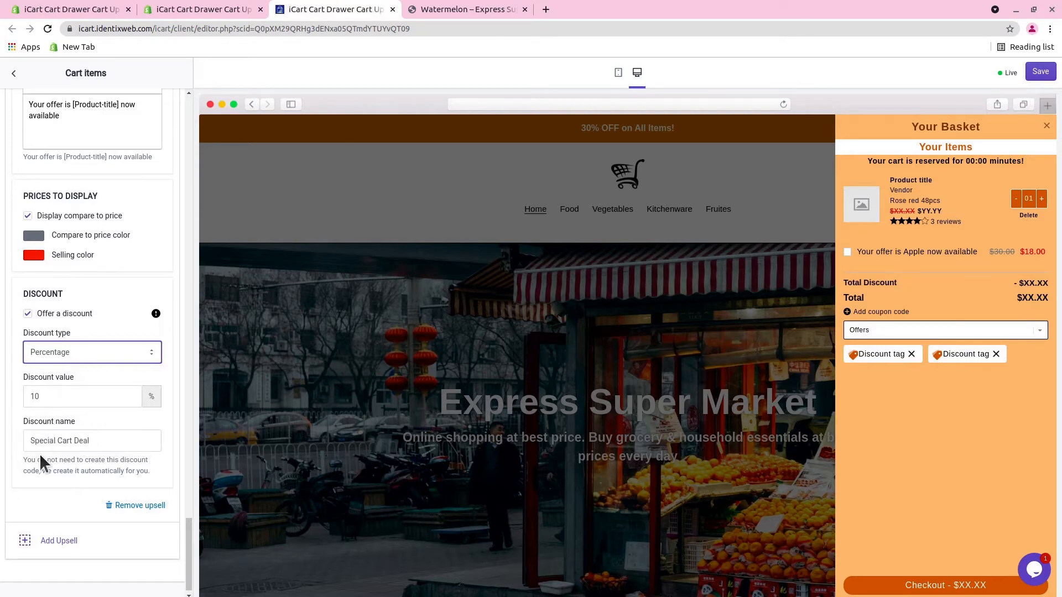
pyautogui.click(71, 351)
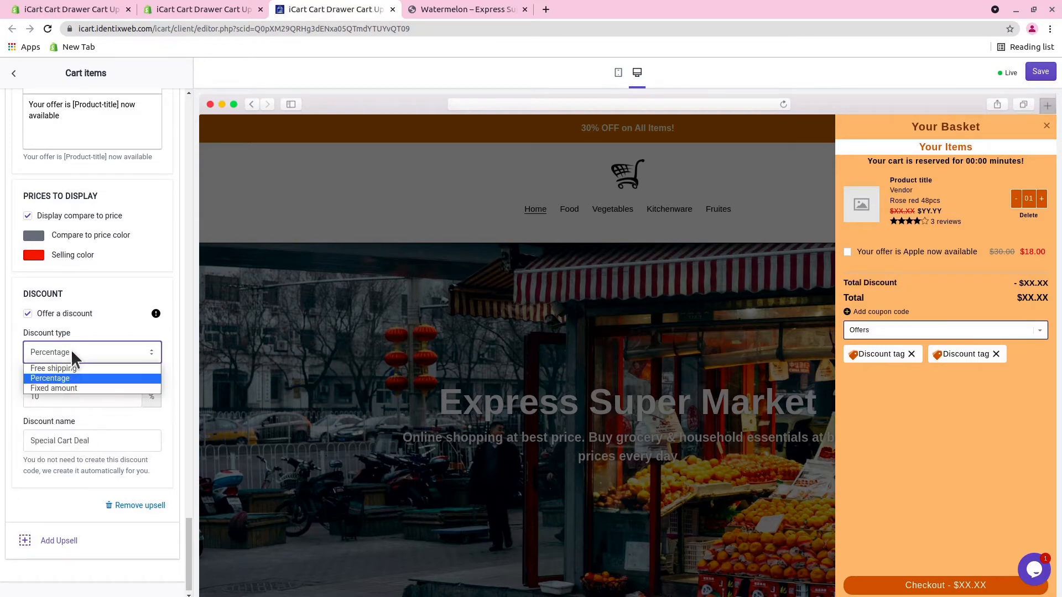
pyautogui.click(62, 387)
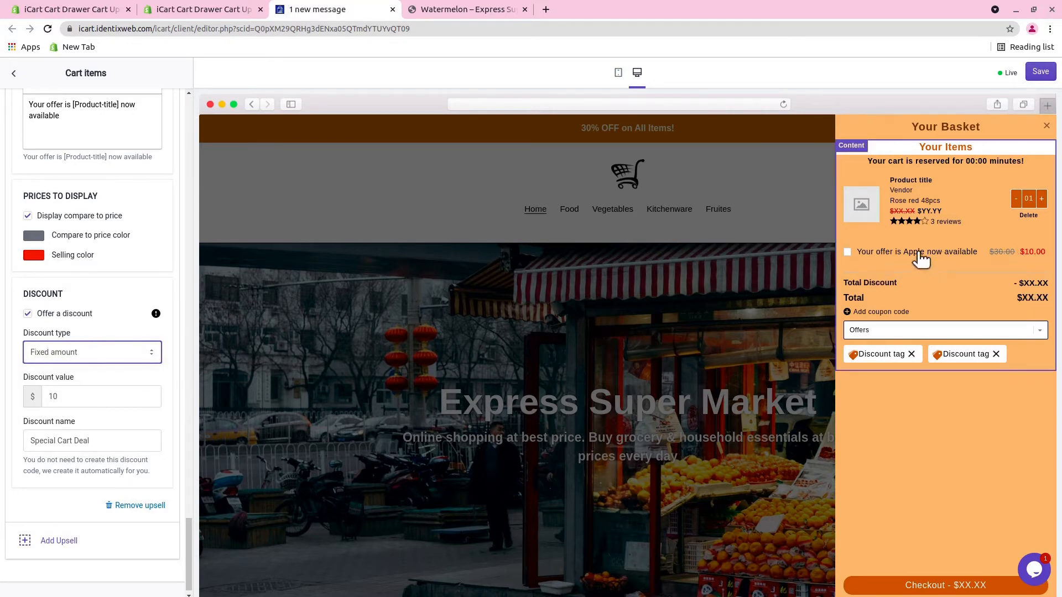
# Set the upsell type back to Product upsell and choose Shopify recommendations as the product to display.
pyautogui.hotkey('ctrl', '-')
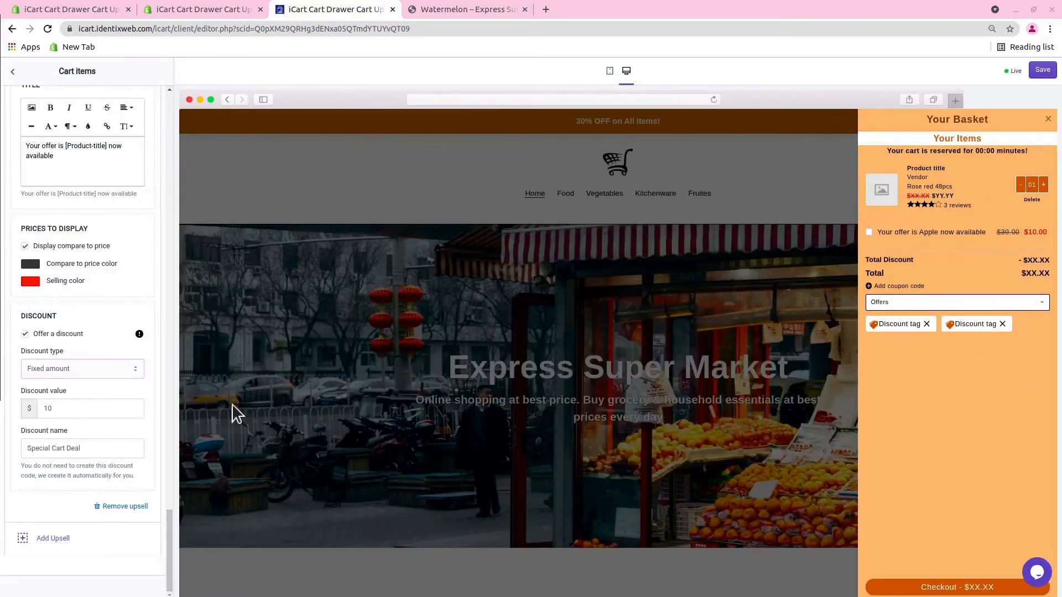
pyautogui.moveTo(167, 533); pyautogui.dragTo(163, 457)
pyautogui.click(62, 310)
pyautogui.click(58, 341)
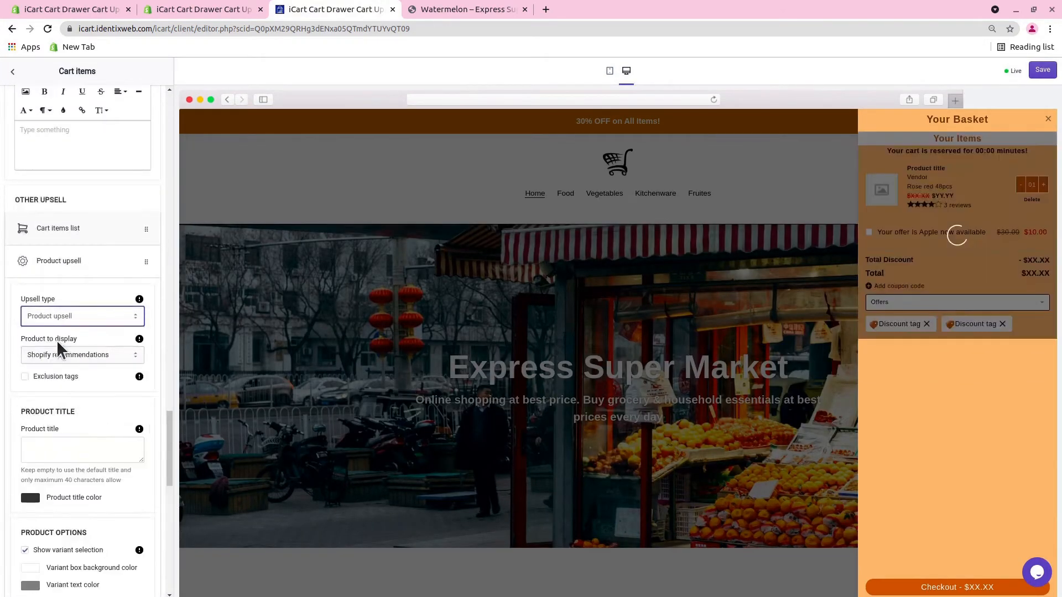
pyautogui.click(77, 355)
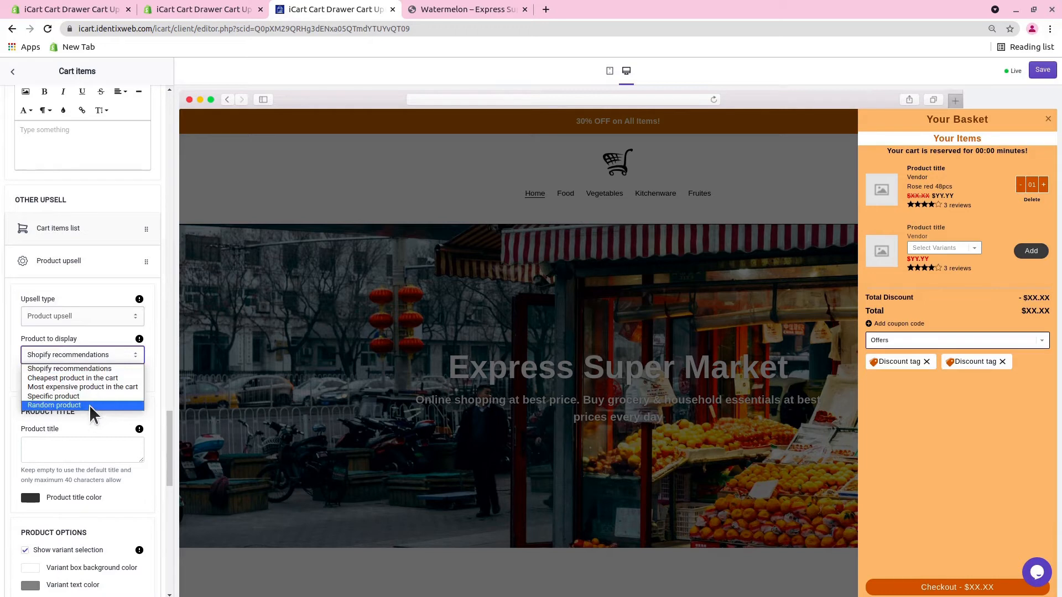
pyautogui.click(108, 370)
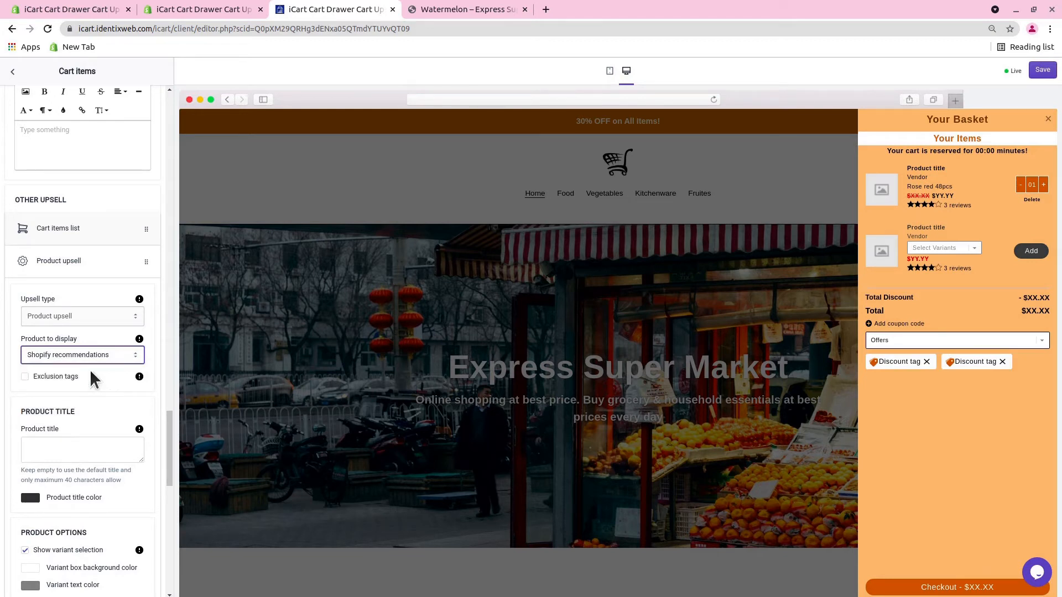
# Enable exclusion tags for the product upsell and set the product to display to Cheapest product in the cart.
pyautogui.click(53, 382)
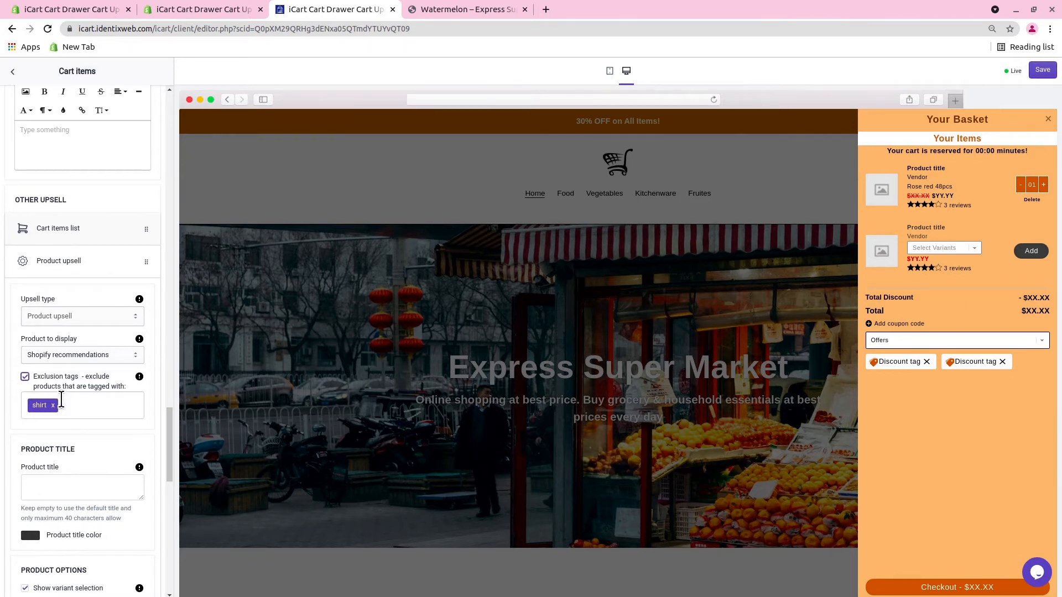
pyautogui.click(81, 356)
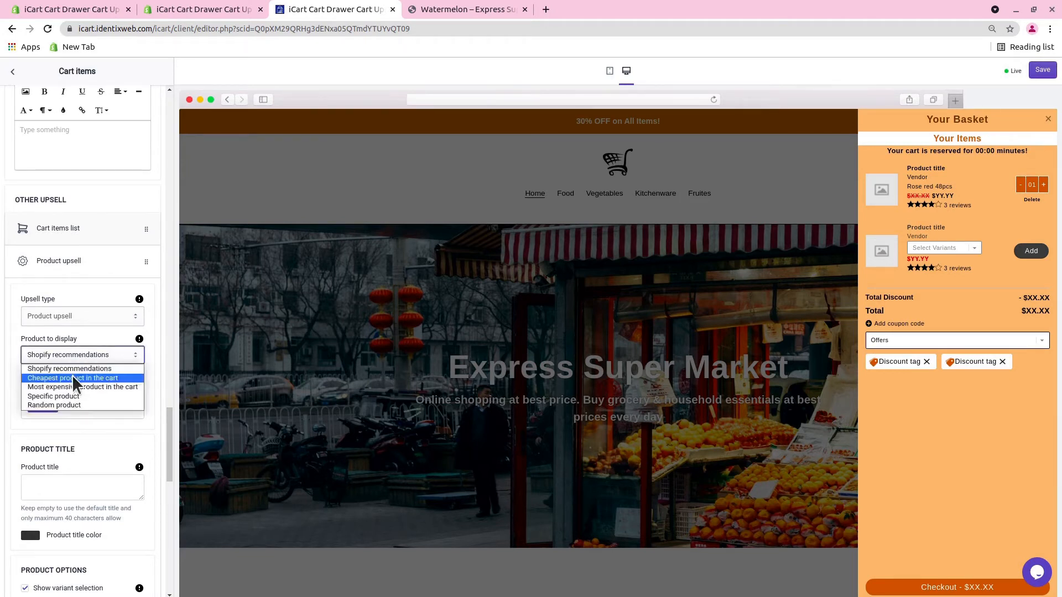
pyautogui.click(75, 379)
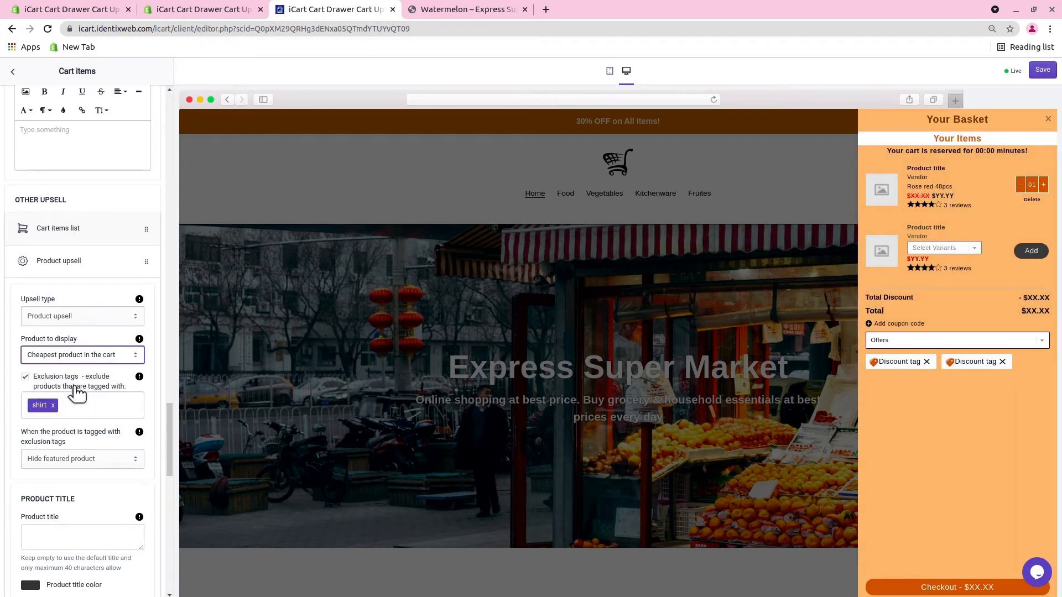
# Try Most expensive product in the cart as the product upsell's product to display, and finish on Specific product.
pyautogui.click(68, 354)
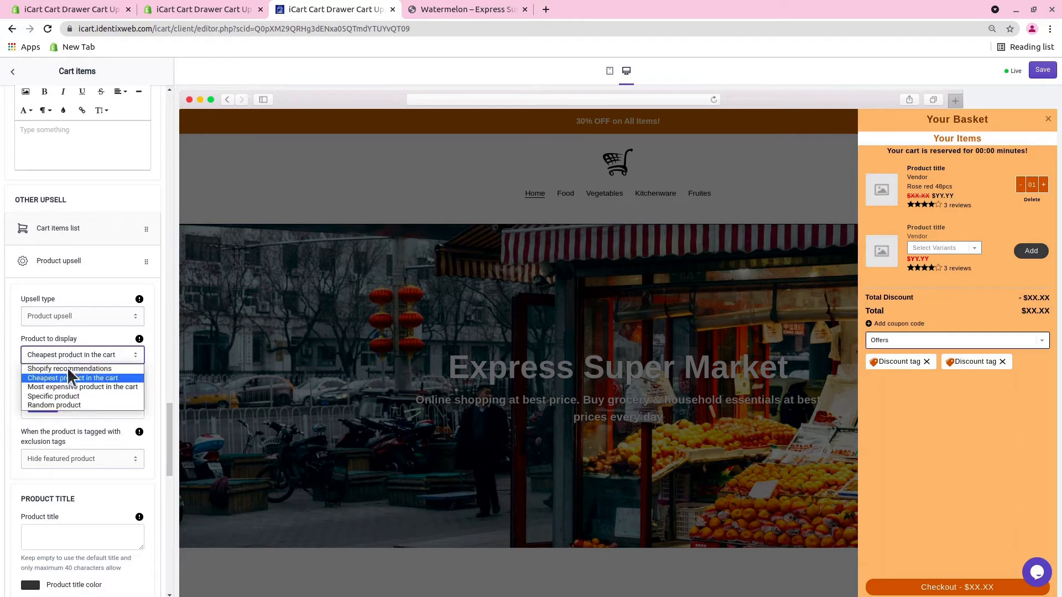
pyautogui.click(70, 384)
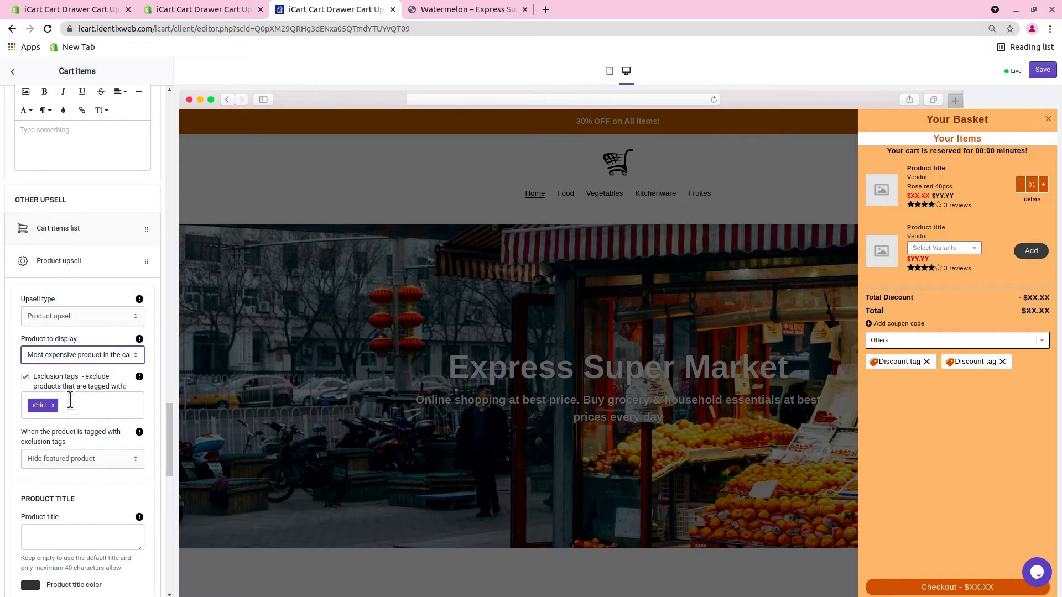
pyautogui.click(74, 354)
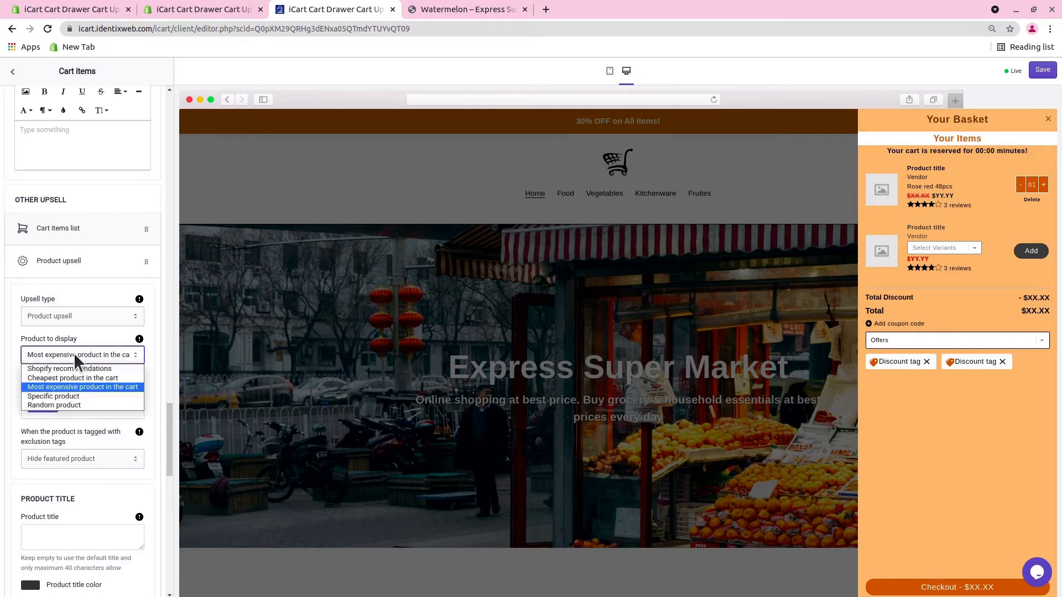
pyautogui.click(61, 396)
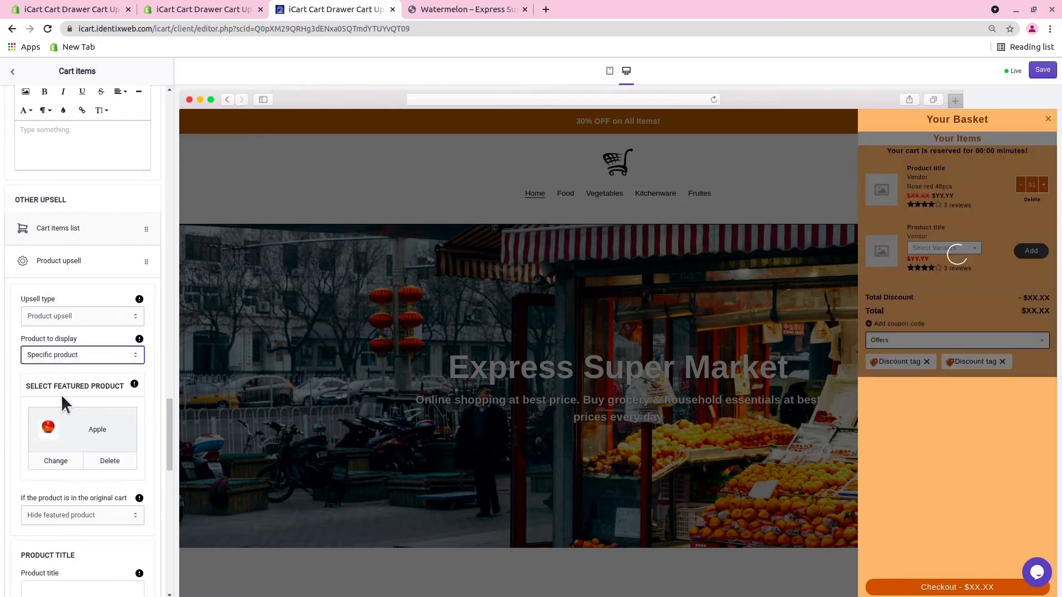
# Choose Display alternative product for the case where the featured product is already in the original cart.
pyautogui.scroll(-2, 76, 384)
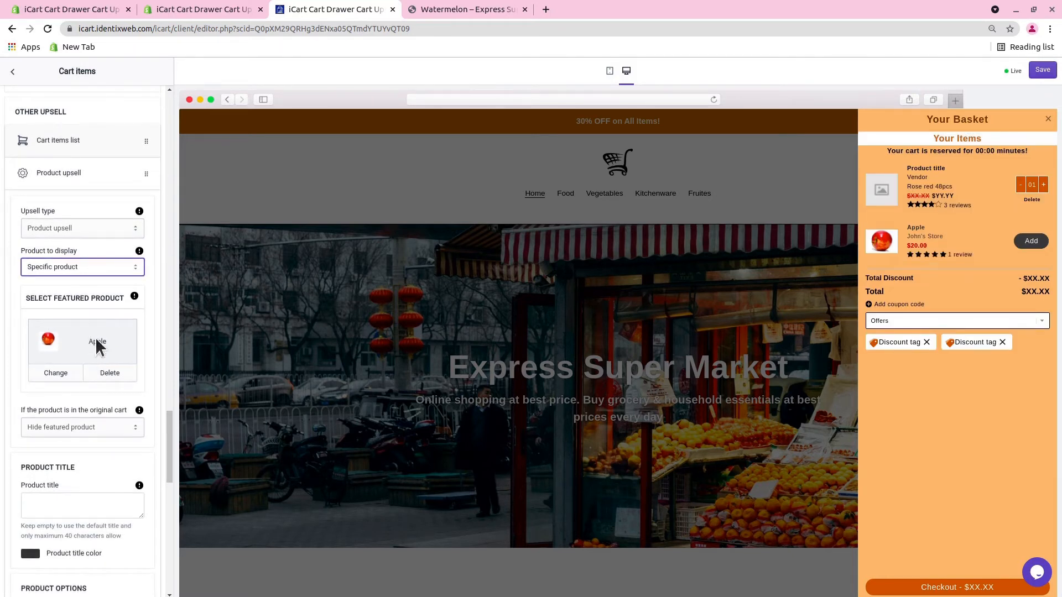
pyautogui.click(77, 431)
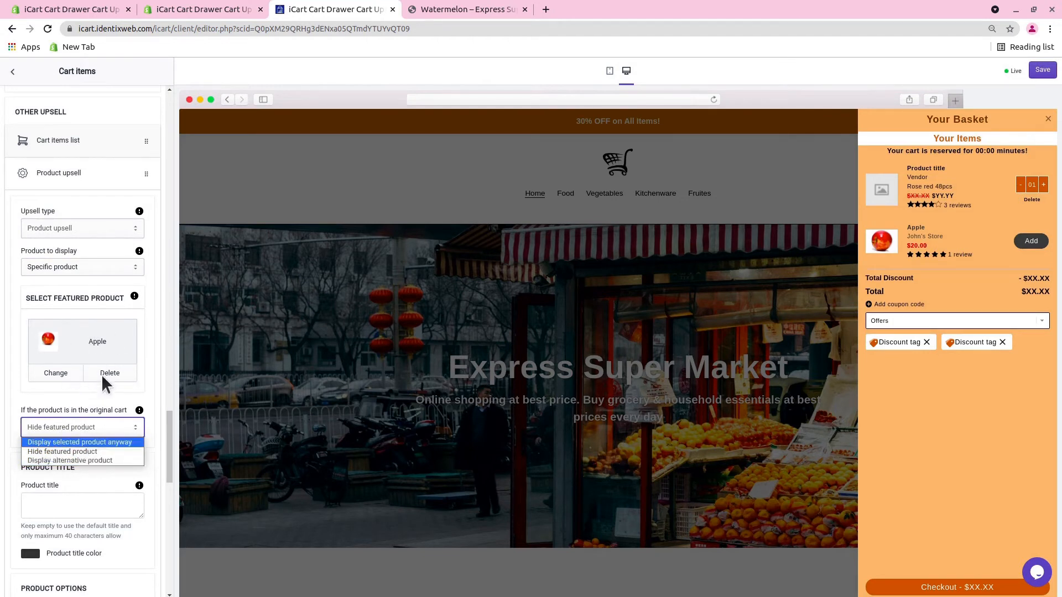
pyautogui.click(98, 460)
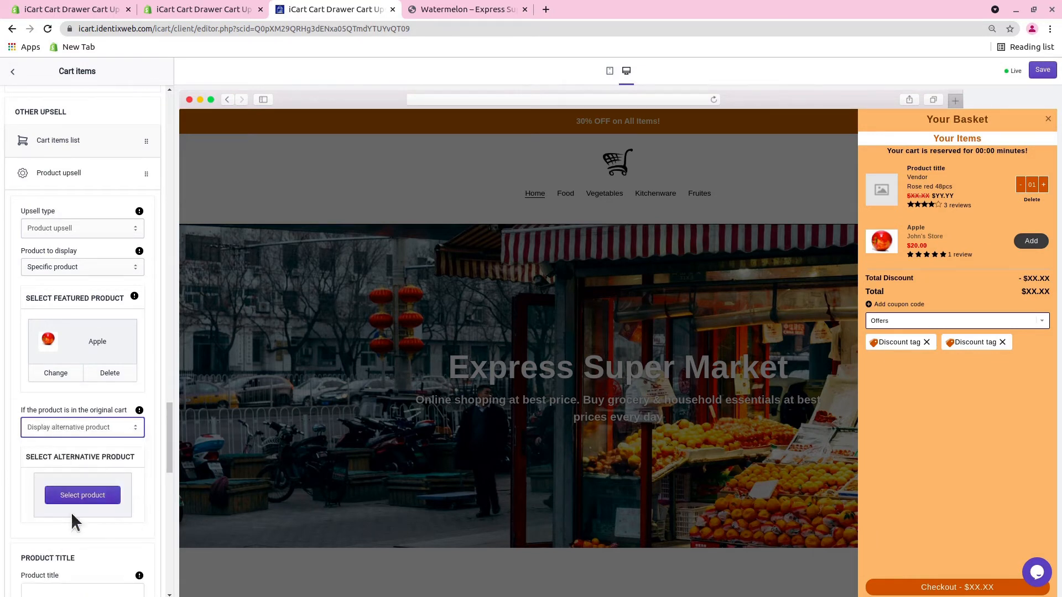
# Set the product to display back to Shopify recommendations and disable its exclusion tags.
pyautogui.click(61, 266)
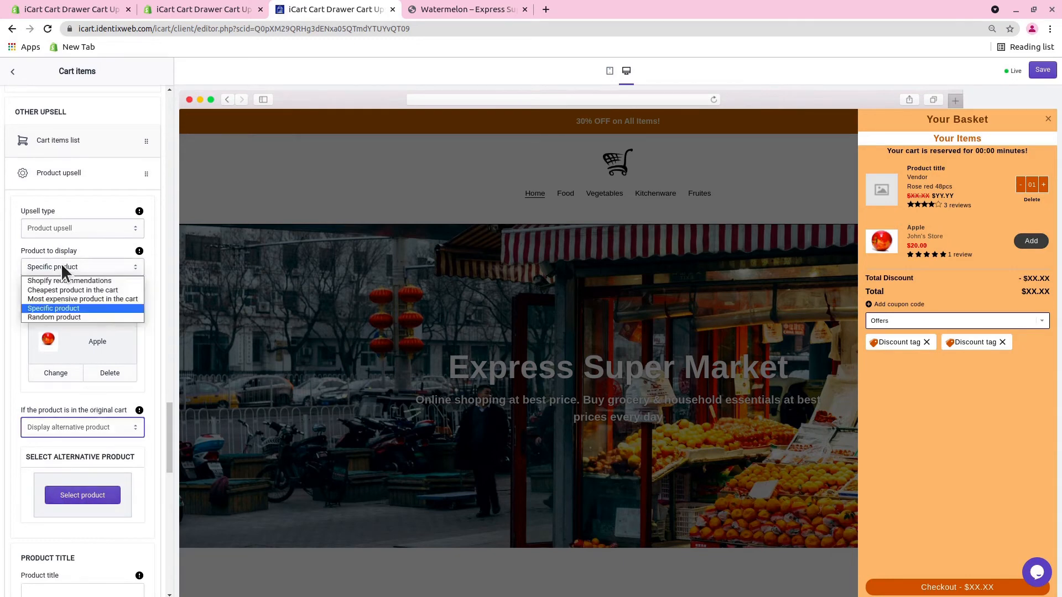
pyautogui.click(73, 281)
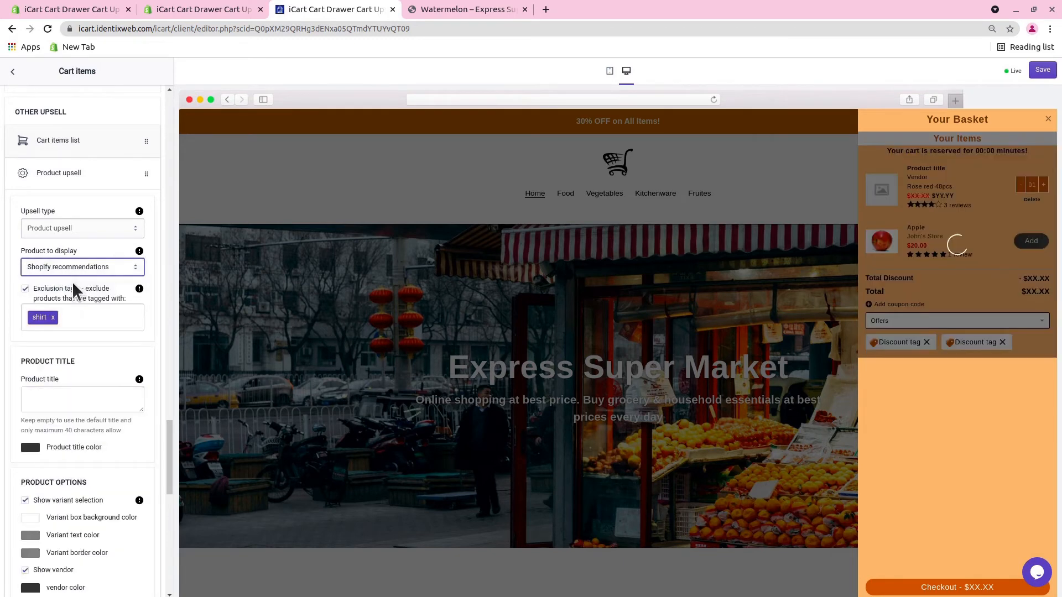
pyautogui.click(25, 289)
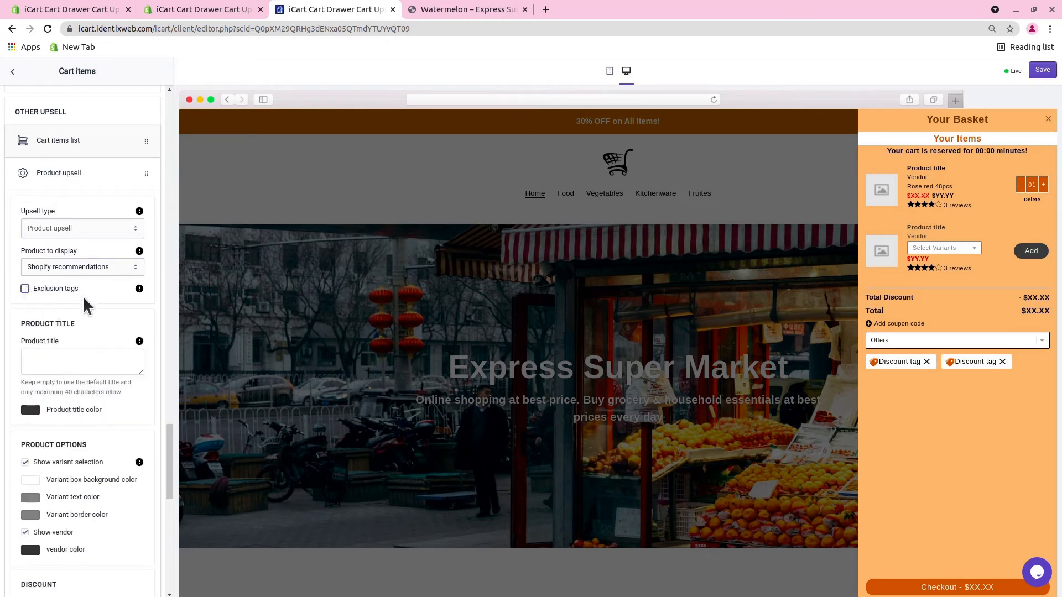
# Examine the product upsell's title, variant, vendor and discount settings.
pyautogui.scroll(-1, 84, 313)
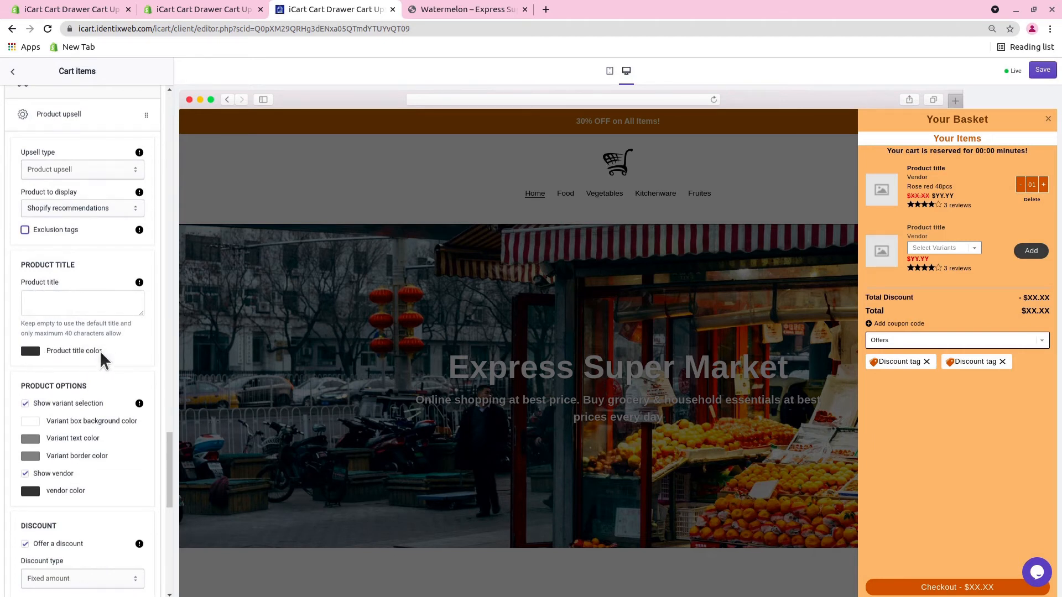
pyautogui.scroll(-3, 76, 383)
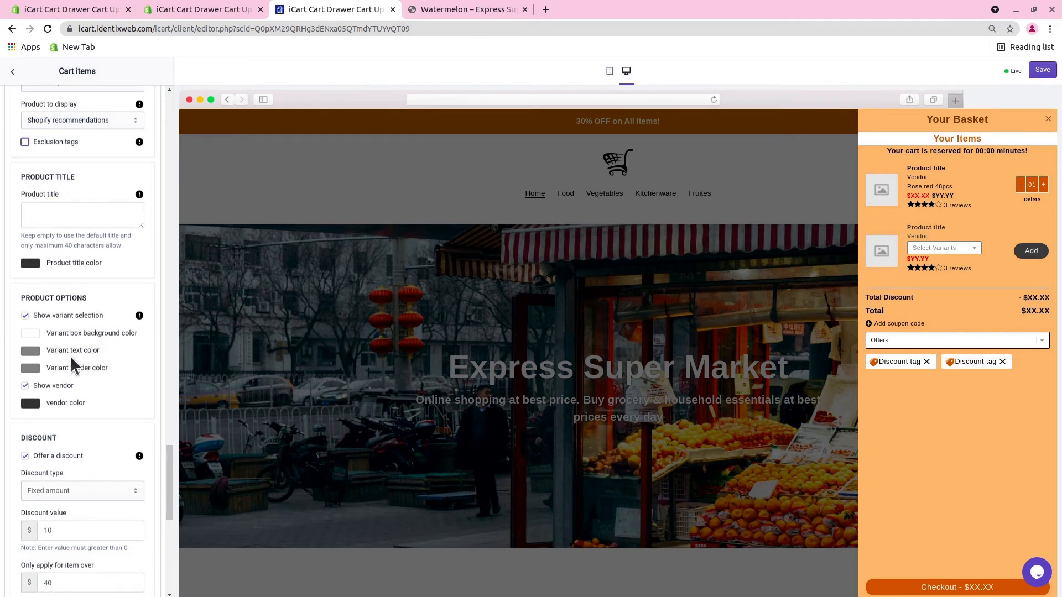
pyautogui.scroll(-2, 81, 370)
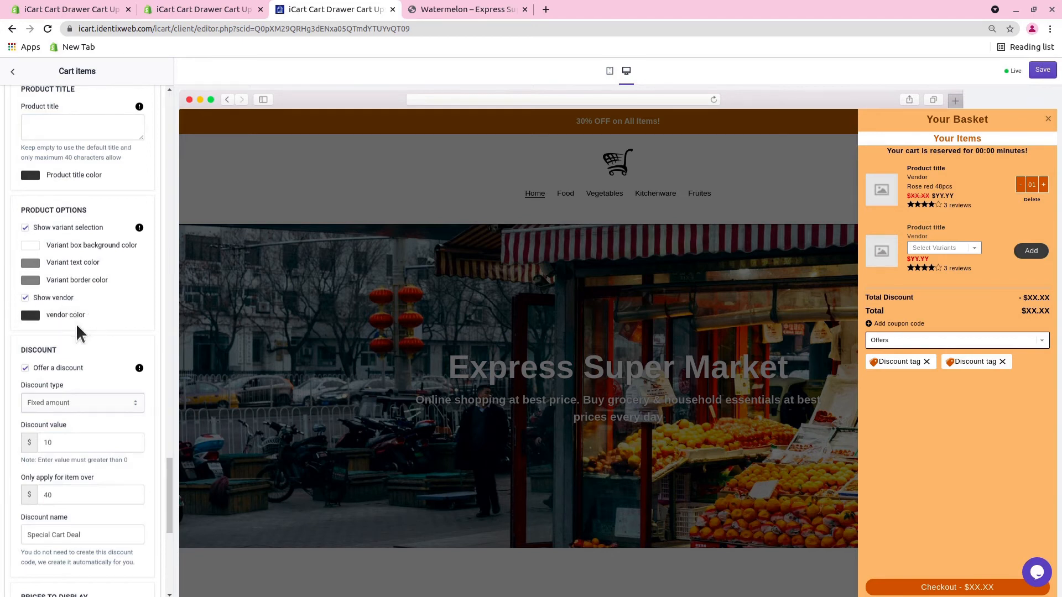
pyautogui.scroll(-2, 72, 354)
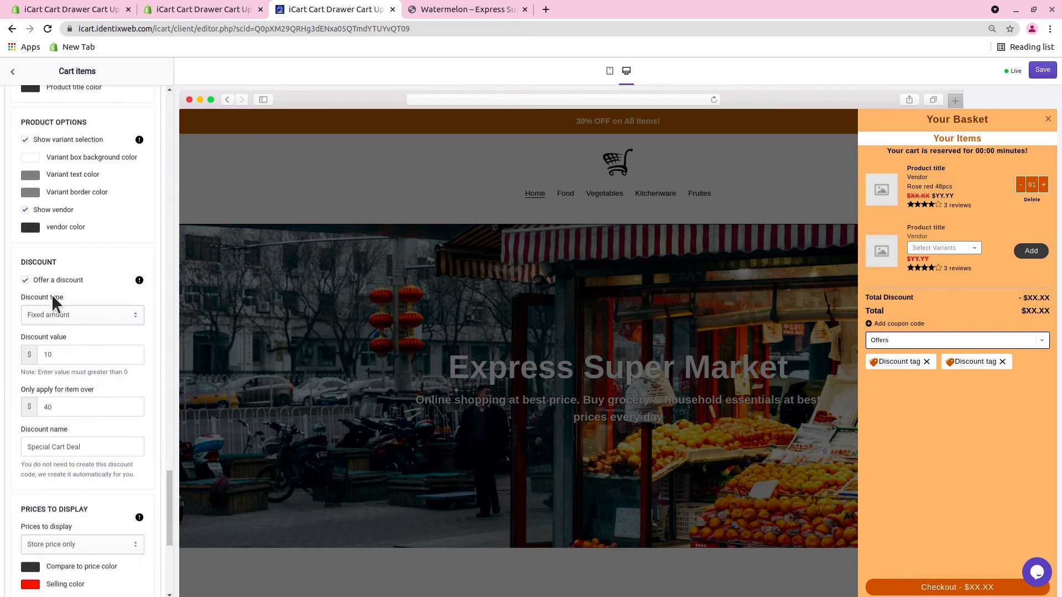
pyautogui.scroll(5, 55, 301)
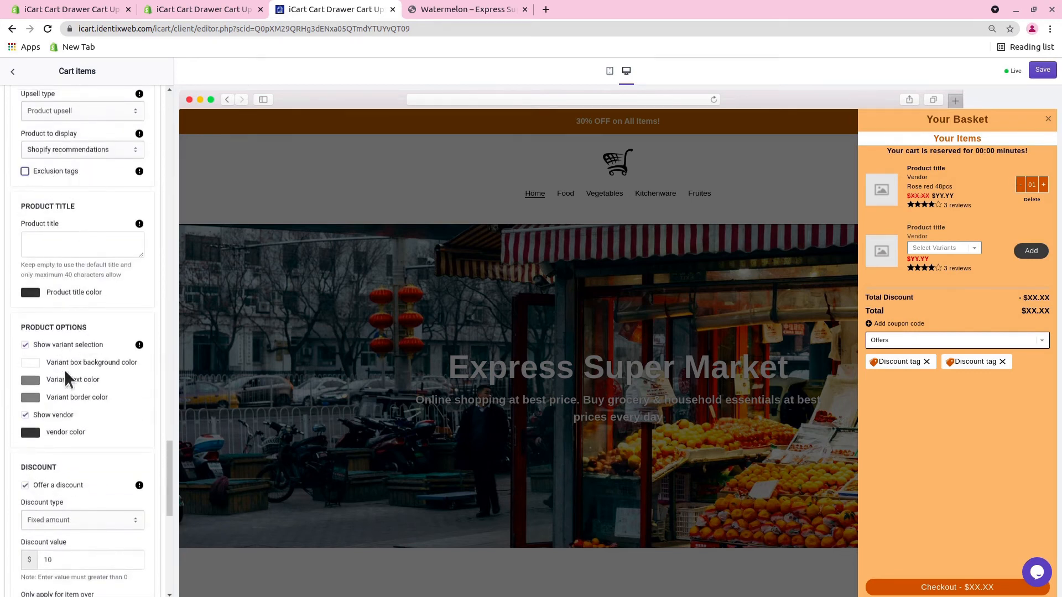
pyautogui.scroll(-3, 64, 384)
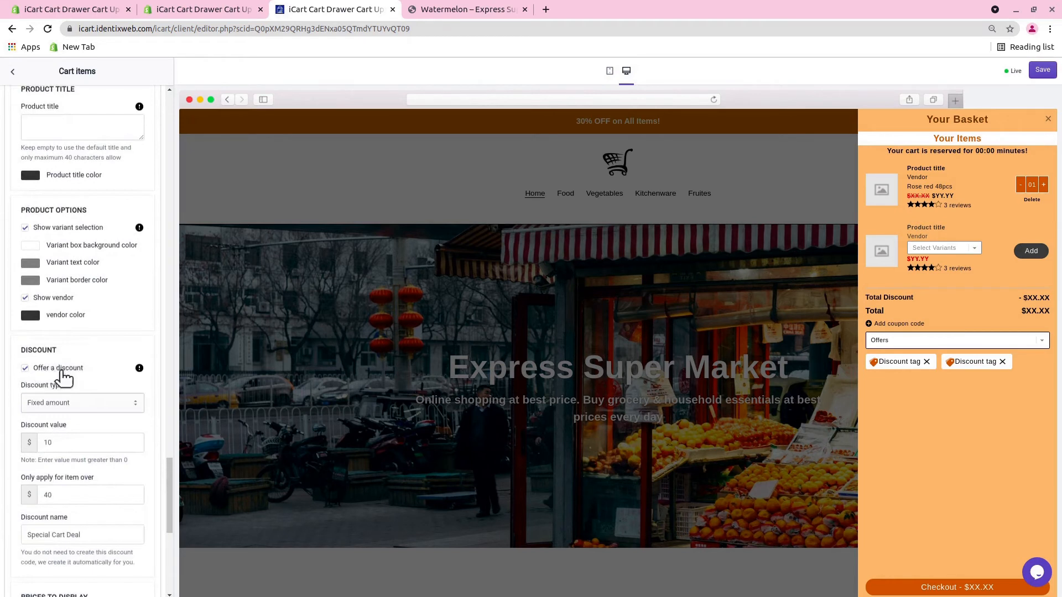
# Try Free shipping, Percentage and Fixed amount per item added as the product upsell's discount type, and finish on Fixed amount.
pyautogui.scroll(-2, 66, 376)
pyautogui.click(64, 310)
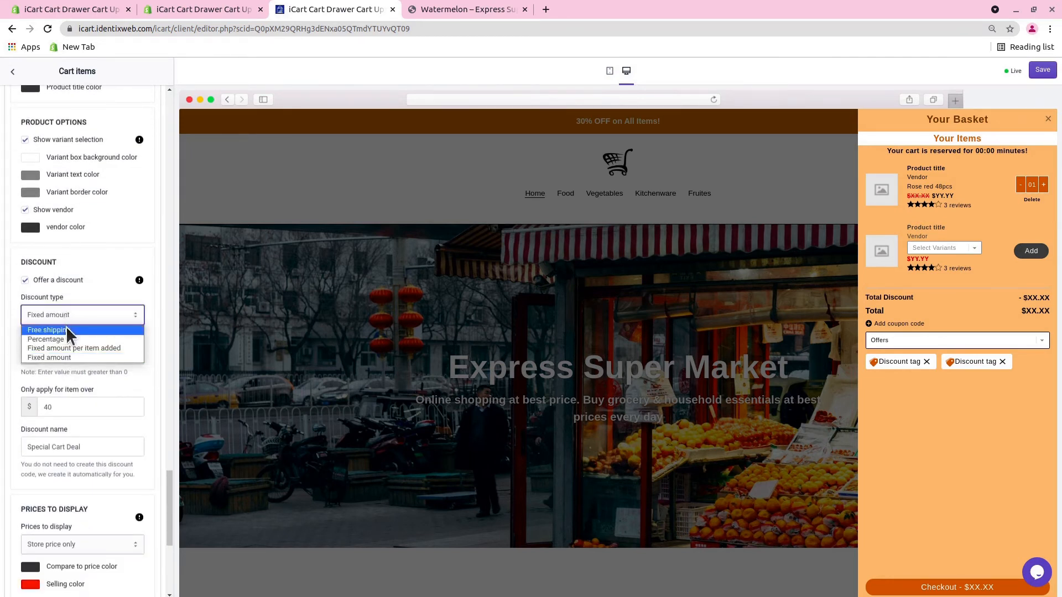
pyautogui.click(65, 327)
pyautogui.scroll(-1, 76, 341)
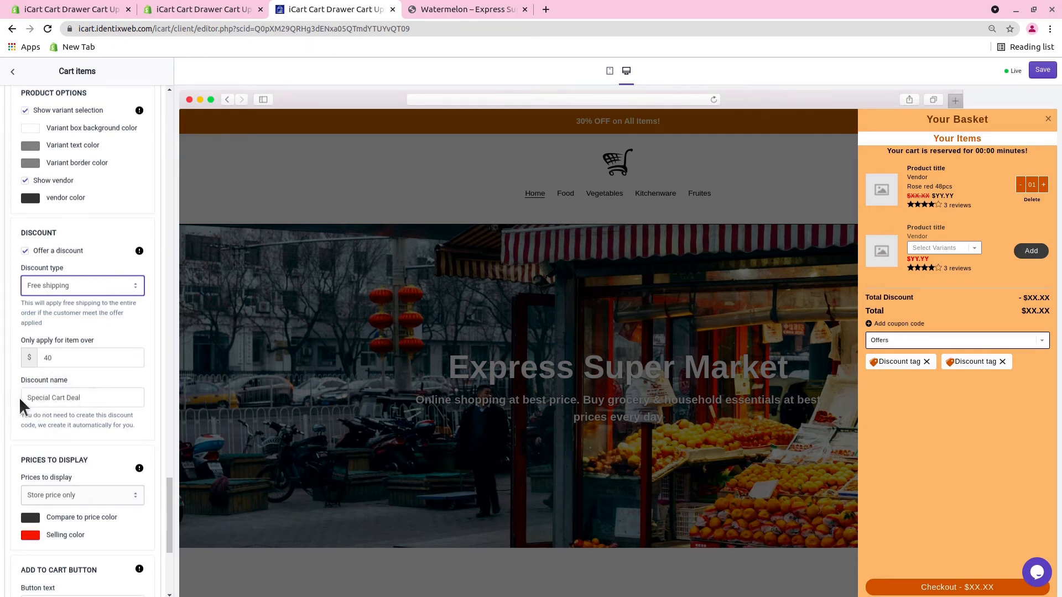
pyautogui.click(80, 286)
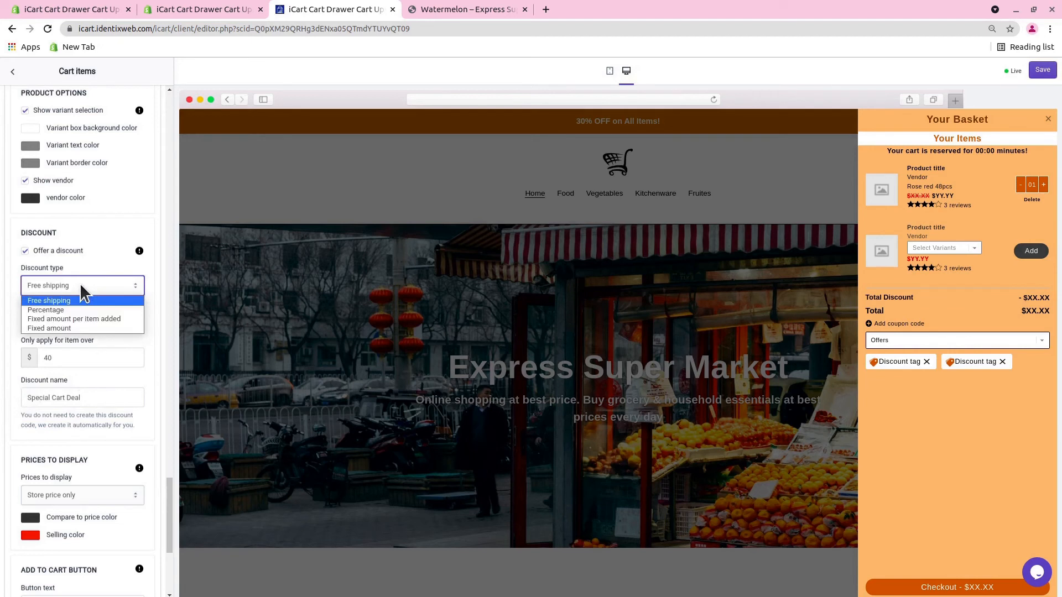
pyautogui.click(68, 313)
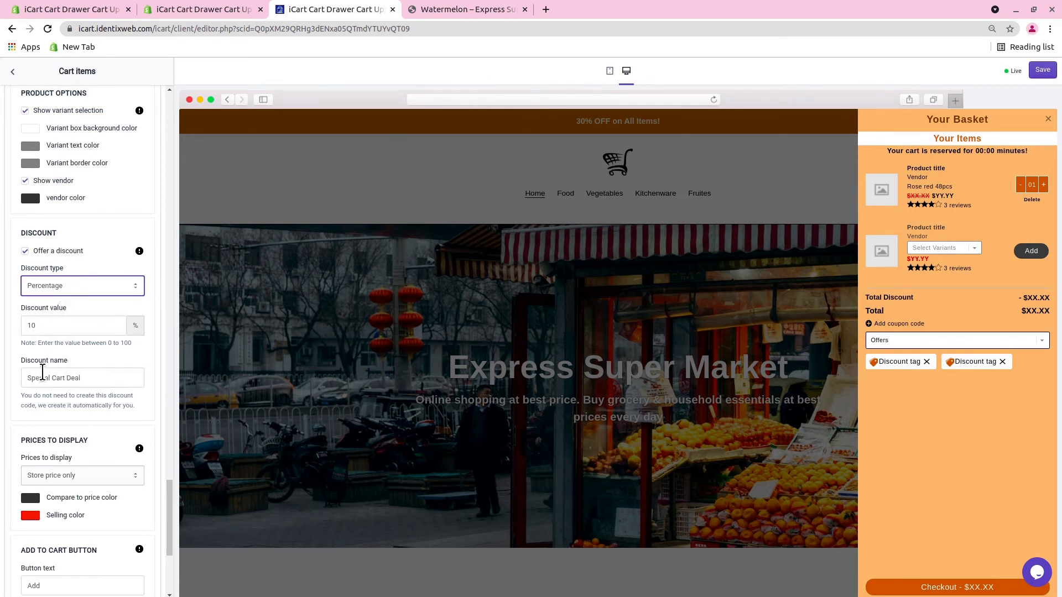
pyautogui.click(66, 286)
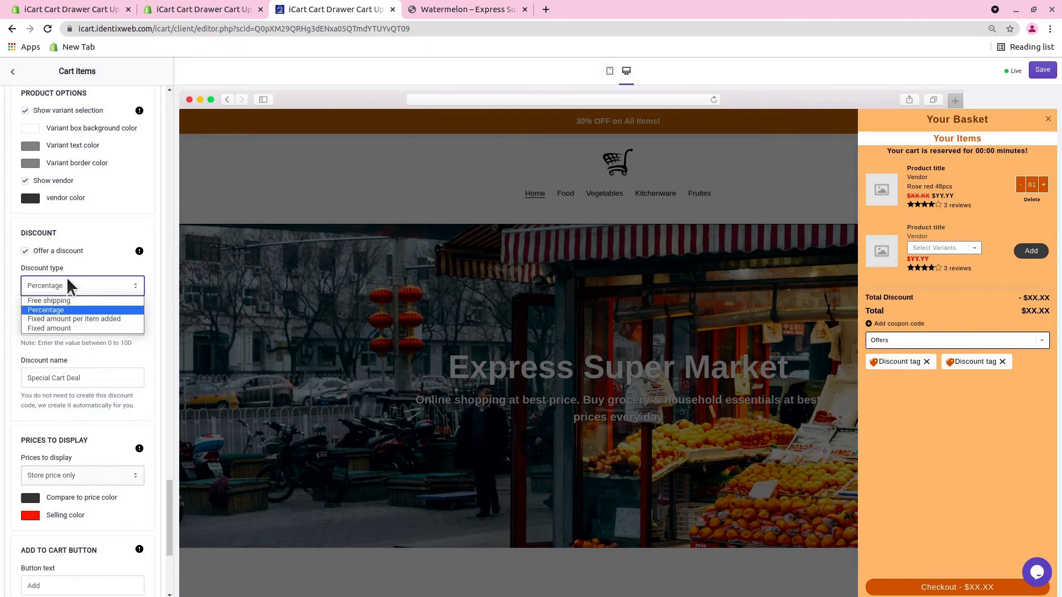
pyautogui.click(65, 319)
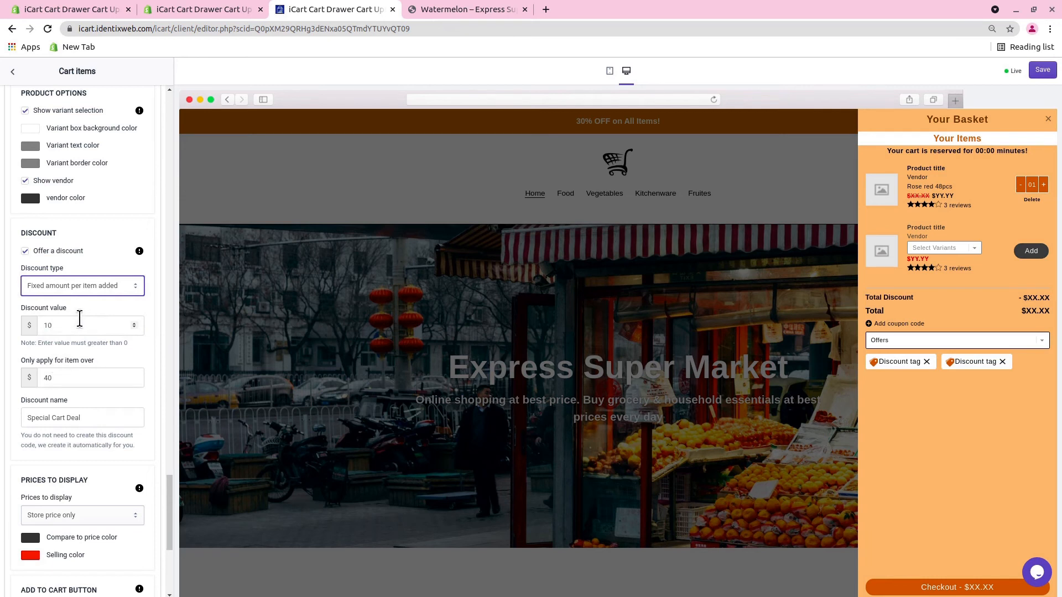
pyautogui.click(95, 283)
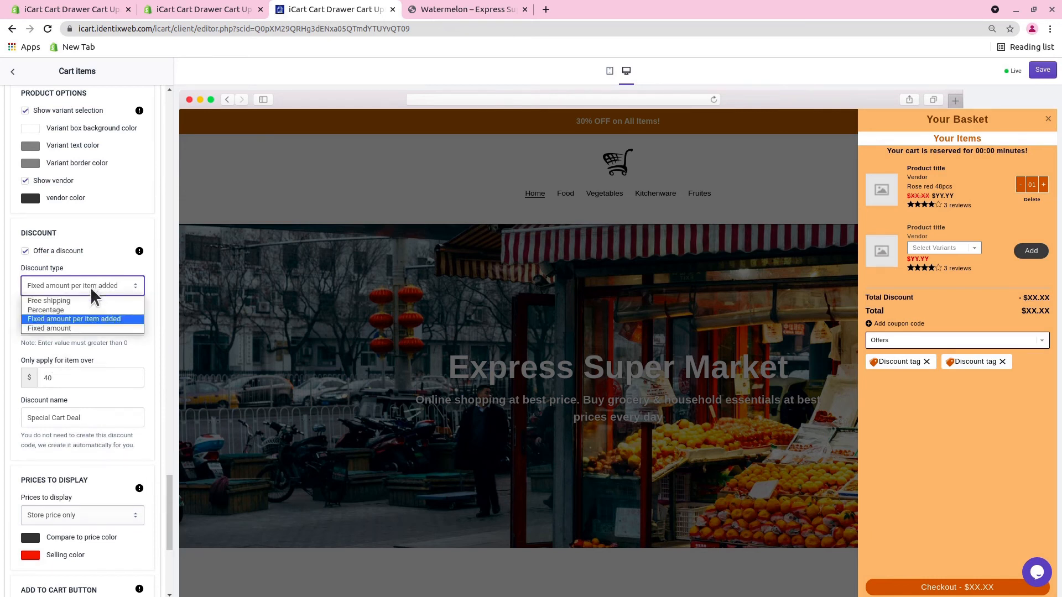
pyautogui.click(72, 329)
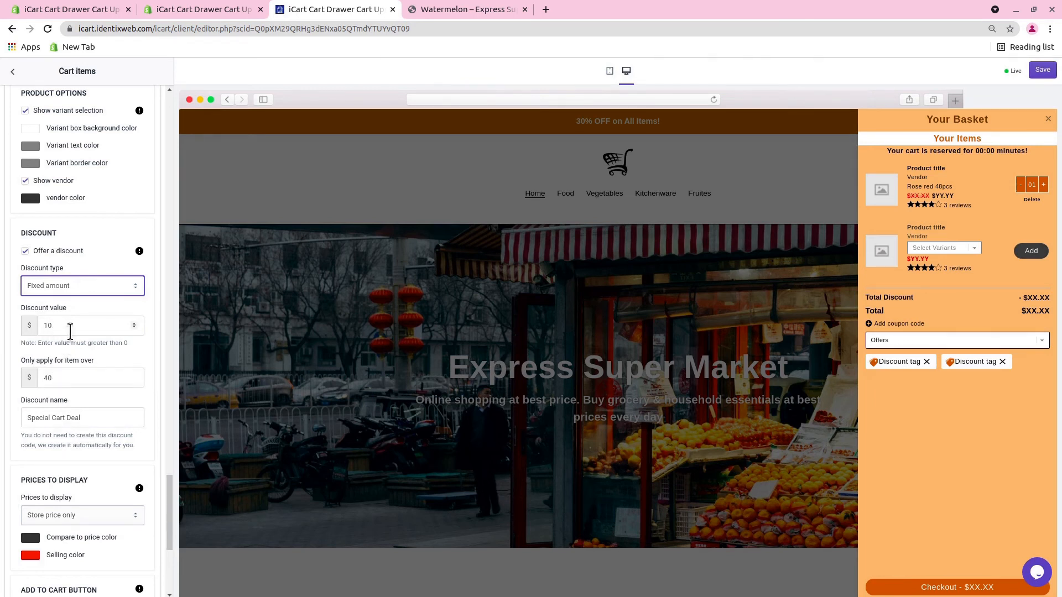
# Set the product upsell's discount type to Percentage and save the cart drawer settings.
pyautogui.scroll(-1, 72, 330)
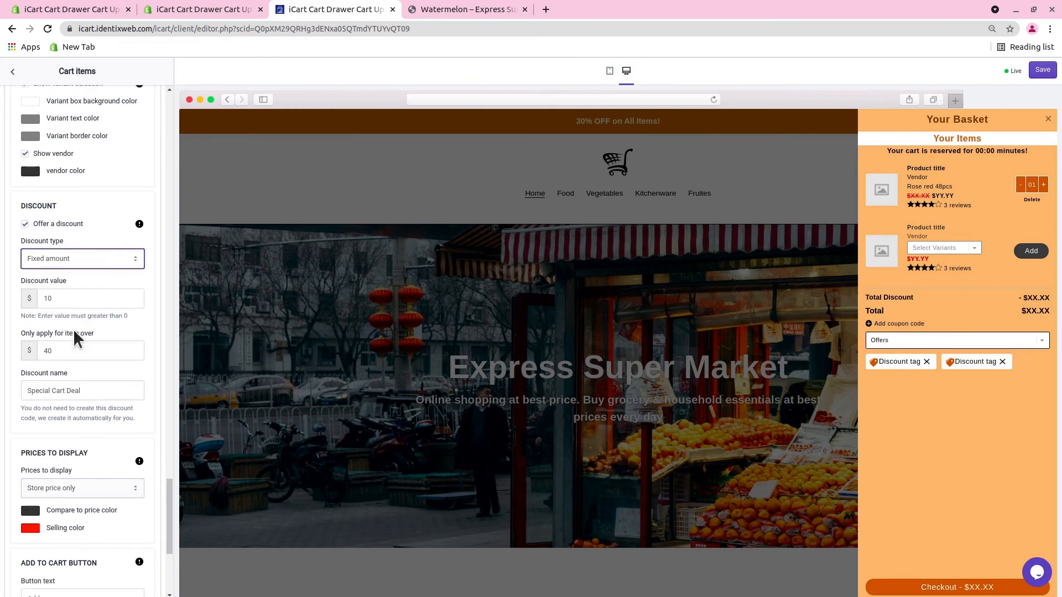
pyautogui.click(62, 221)
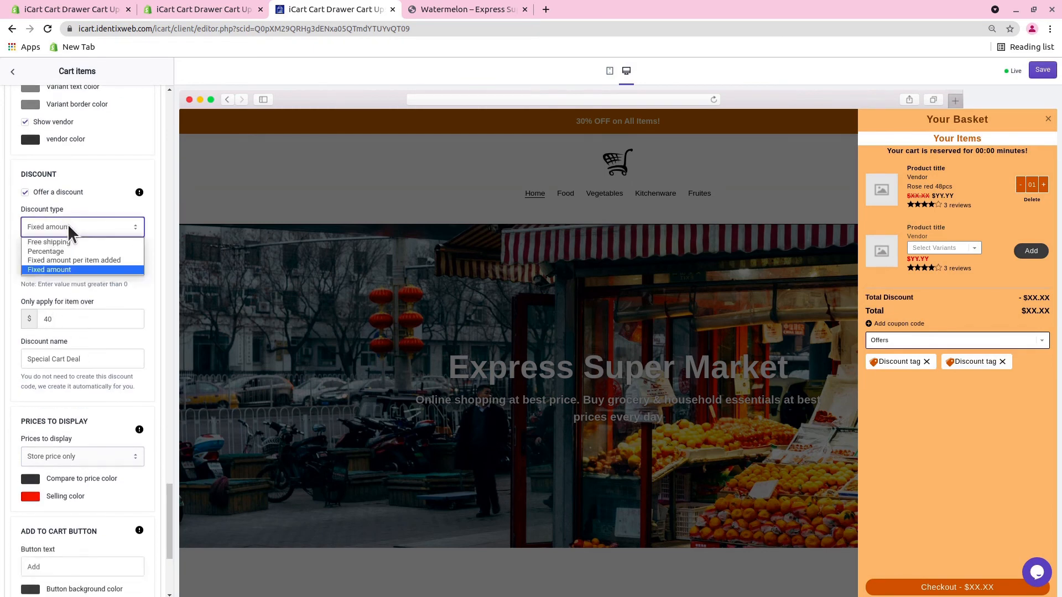
pyautogui.click(65, 250)
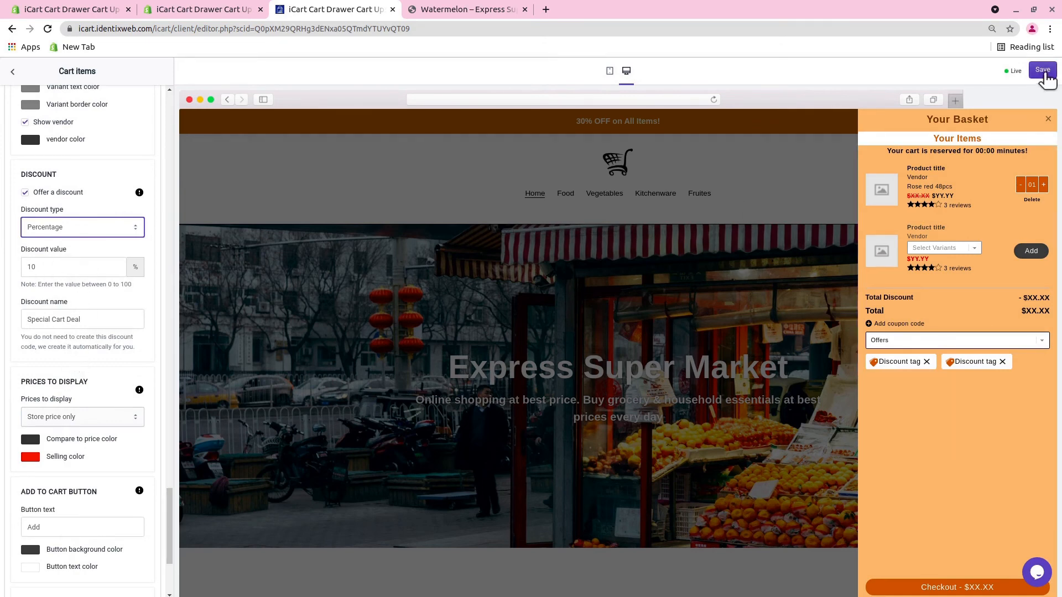
pyautogui.click(1044, 71)
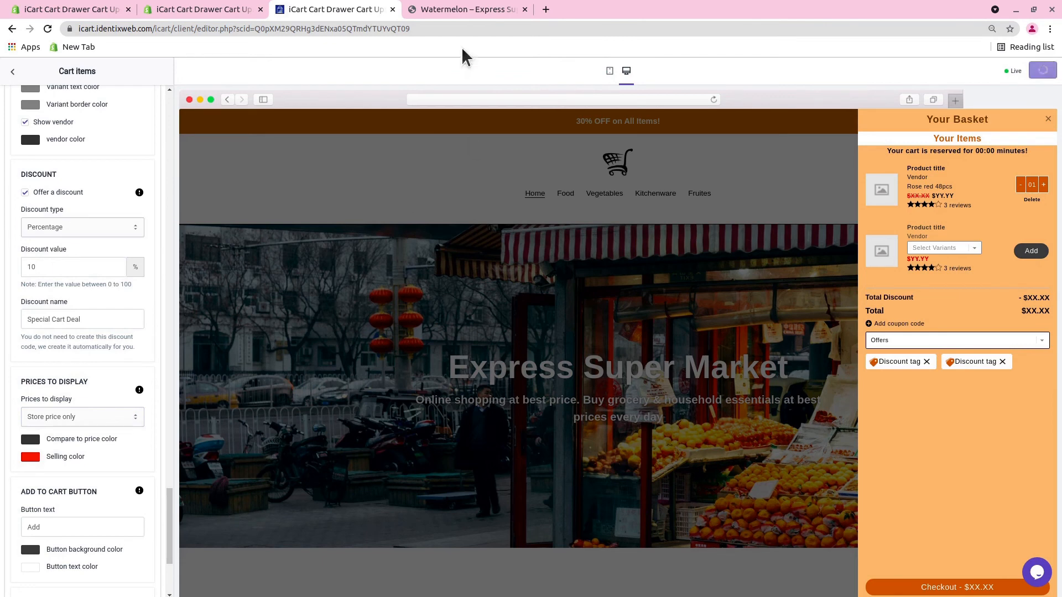
# Switch to the Watermelon storefront page and add the Apple upsell to the basket.
pyautogui.click(465, 8)
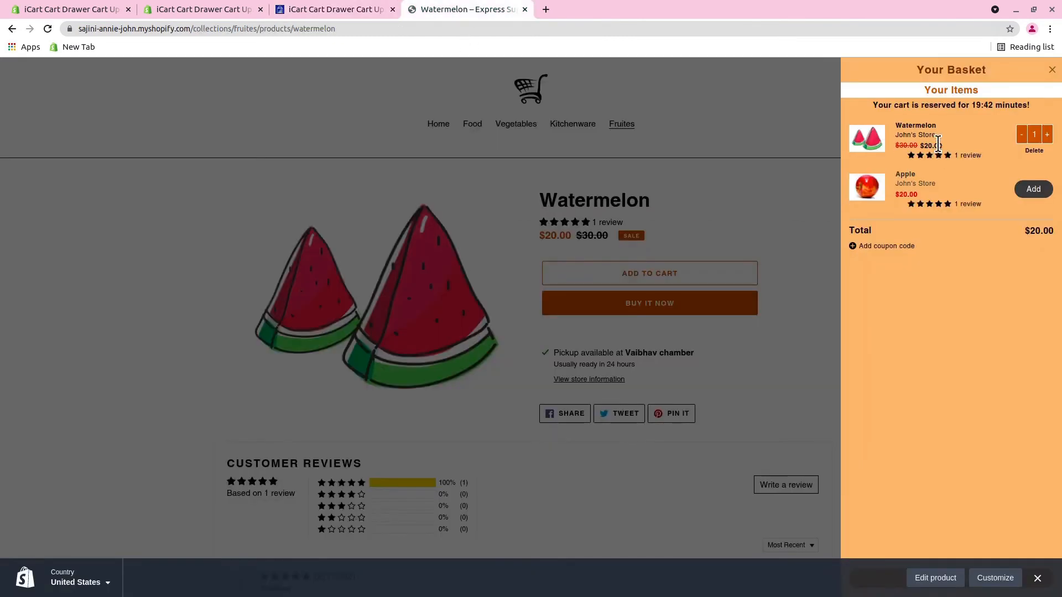
pyautogui.click(1035, 189)
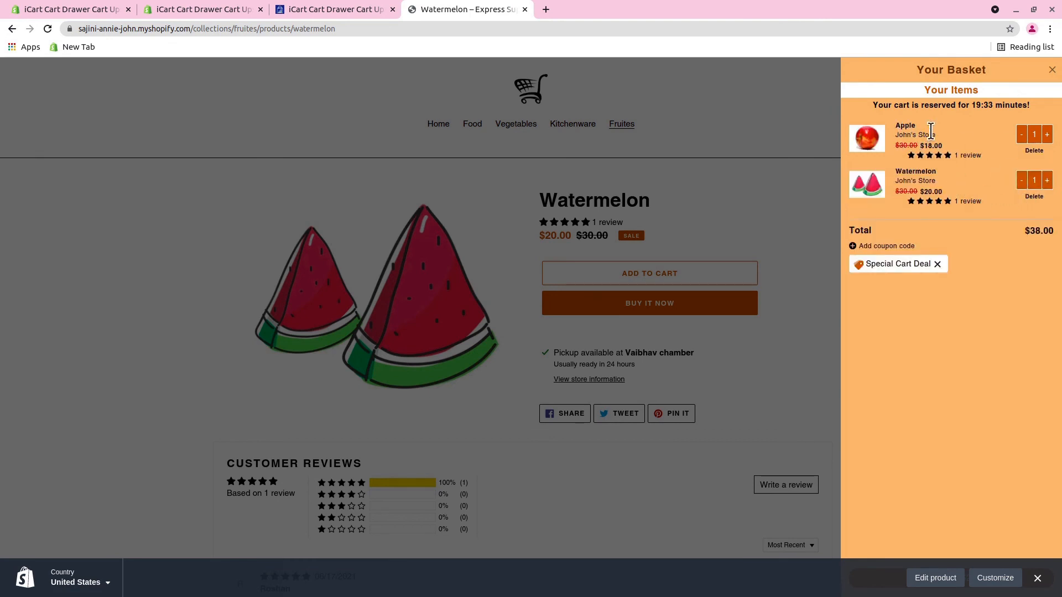
# Return to the iCart editor and choose Store price only as the product upsell's prices to display.
pyautogui.click(320, 9)
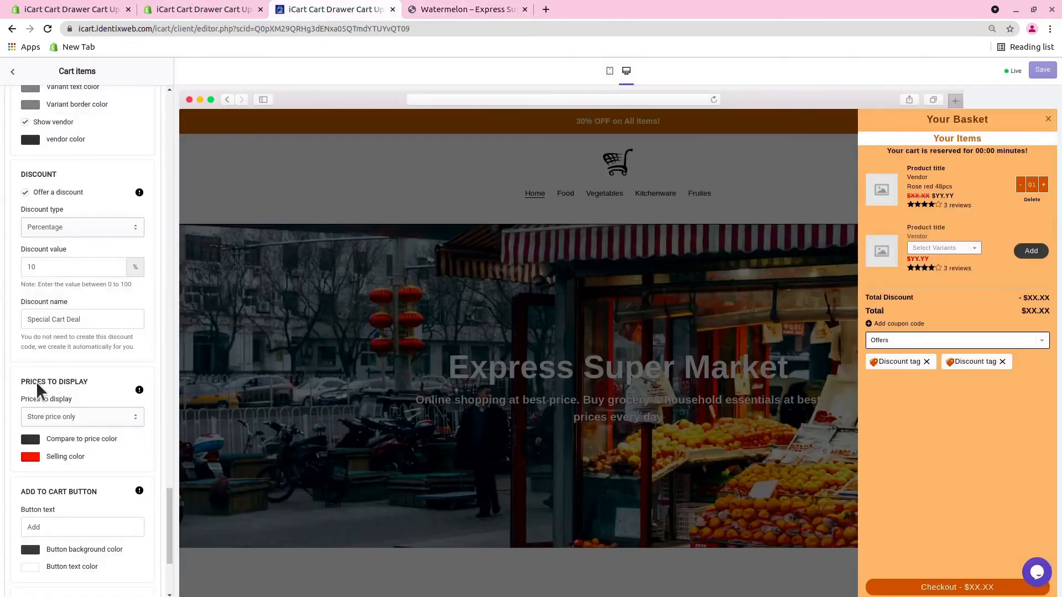
pyautogui.scroll(-2, 56, 363)
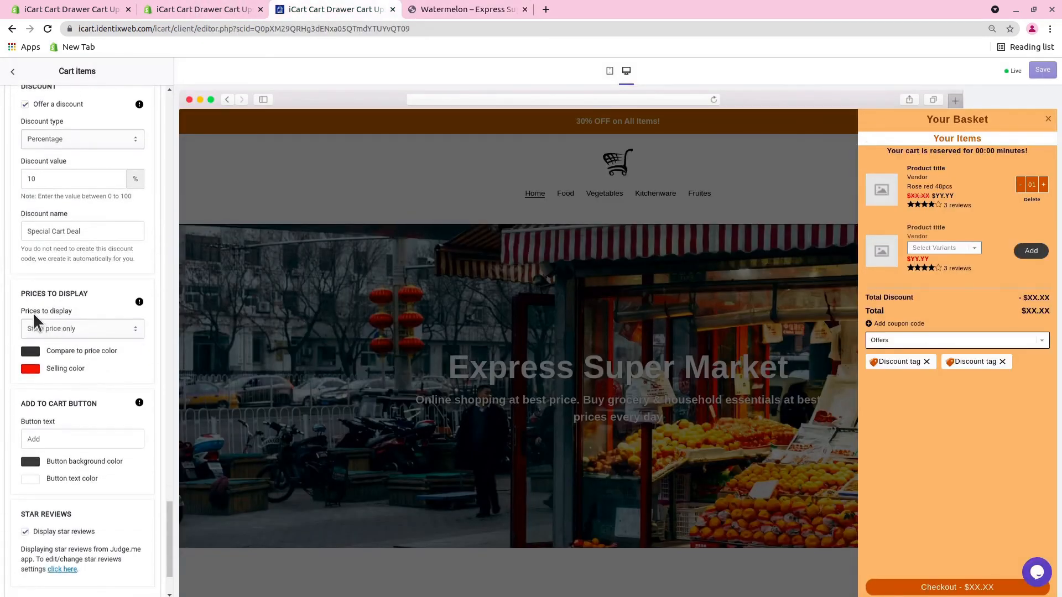
pyautogui.click(59, 327)
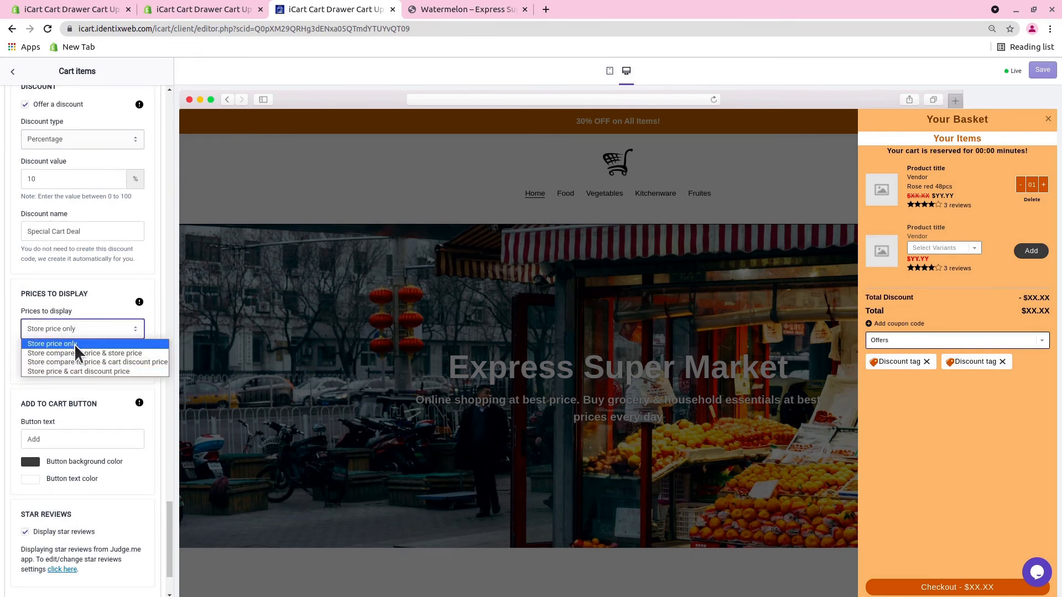
pyautogui.click(74, 344)
# Review the add to cart button and star review options, and open the button text for editing.
pyautogui.scroll(-1, 61, 359)
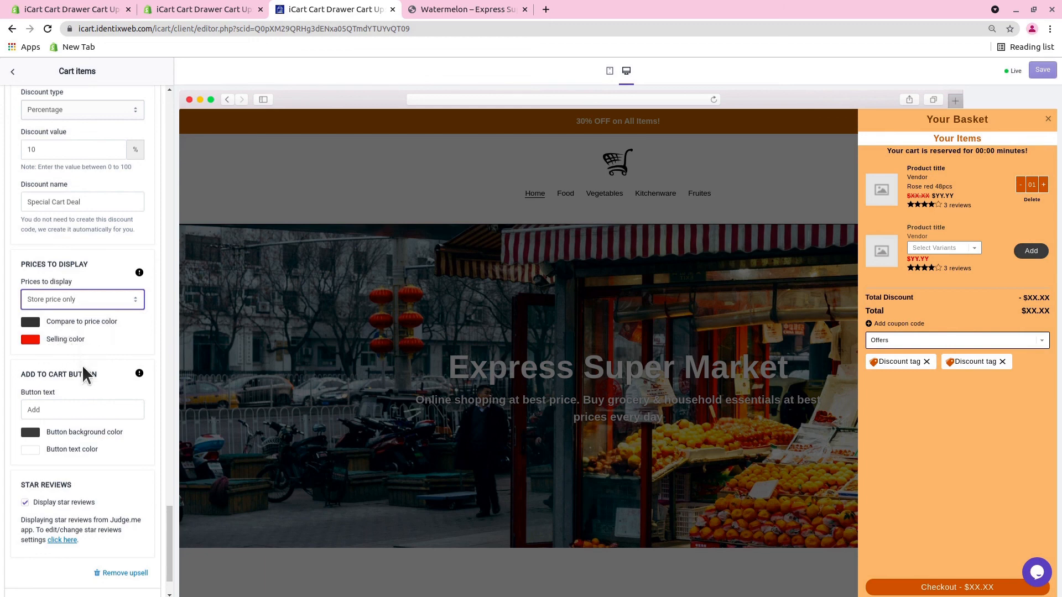
pyautogui.scroll(-1, 31, 334)
pyautogui.click(51, 344)
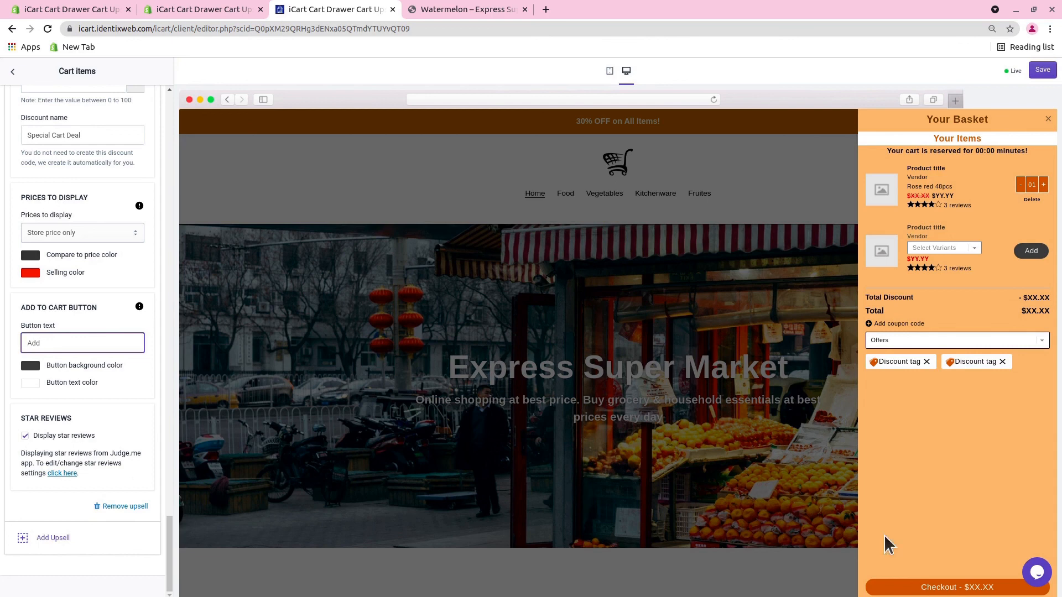
# Open the support chat.
pyautogui.click(1037, 574)
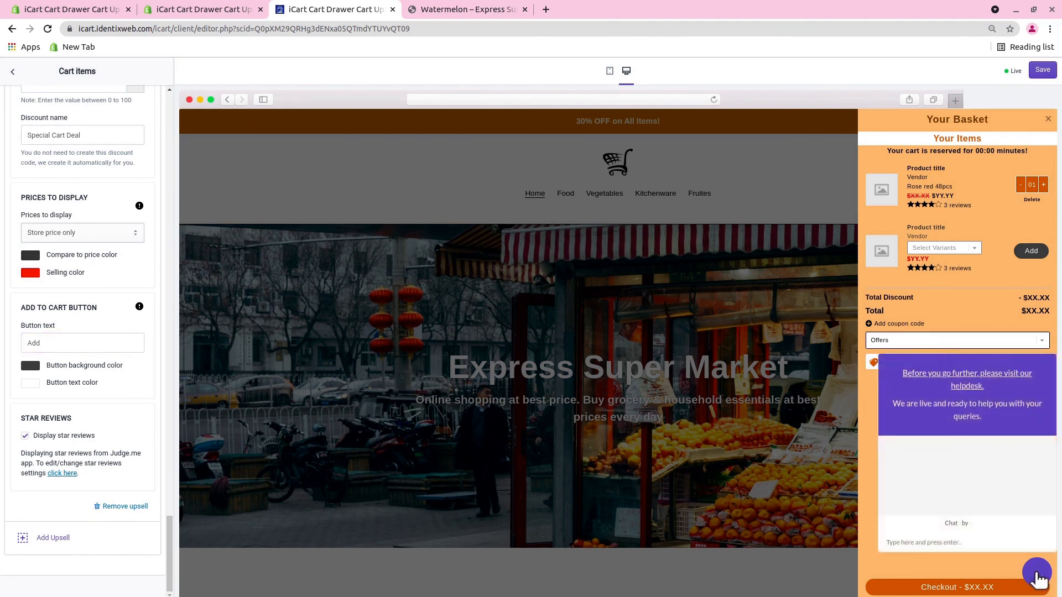